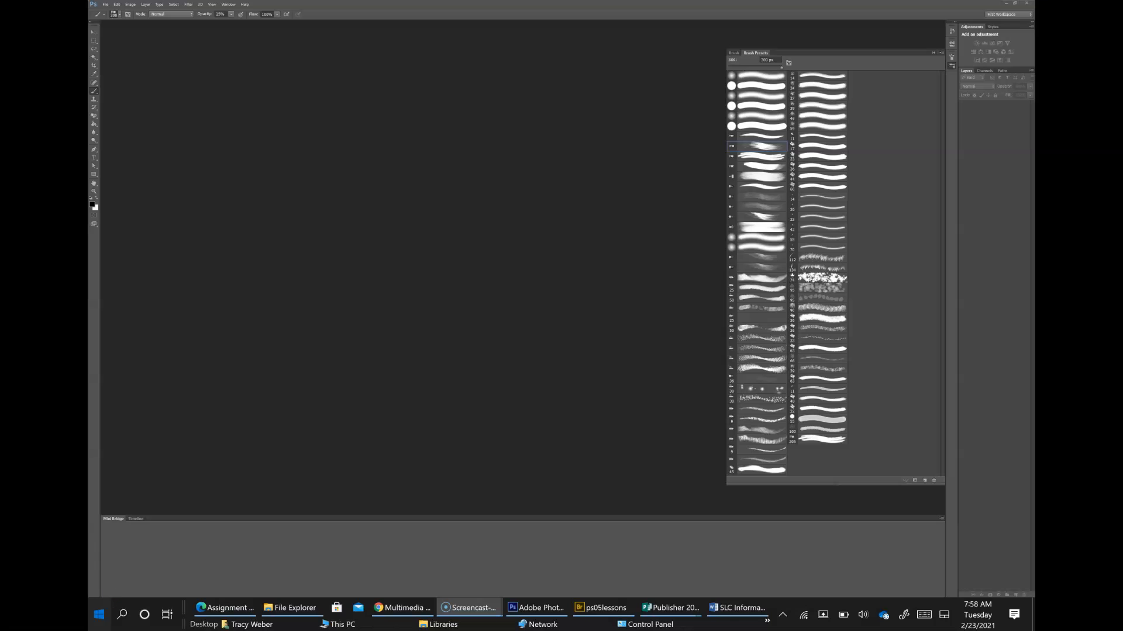
- Browse the ps05lessons files in Bridge and open ps0603.psd in Photoshop, leaving the missing grayscale profile as is
click(107, 5)
click(116, 13)
click(106, 5)
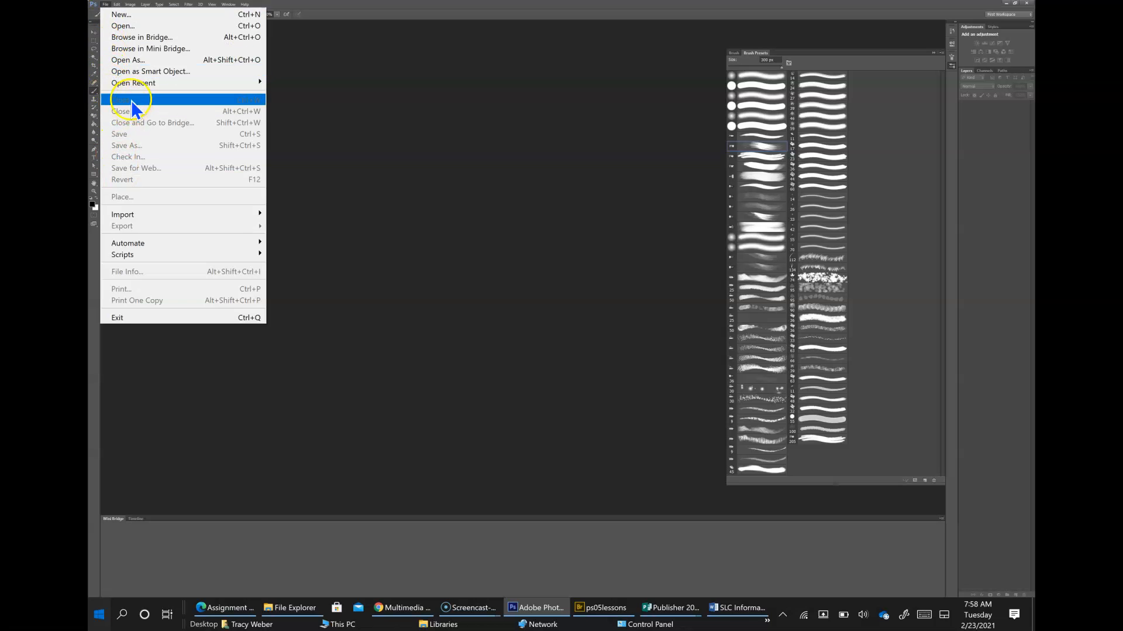
click(130, 37)
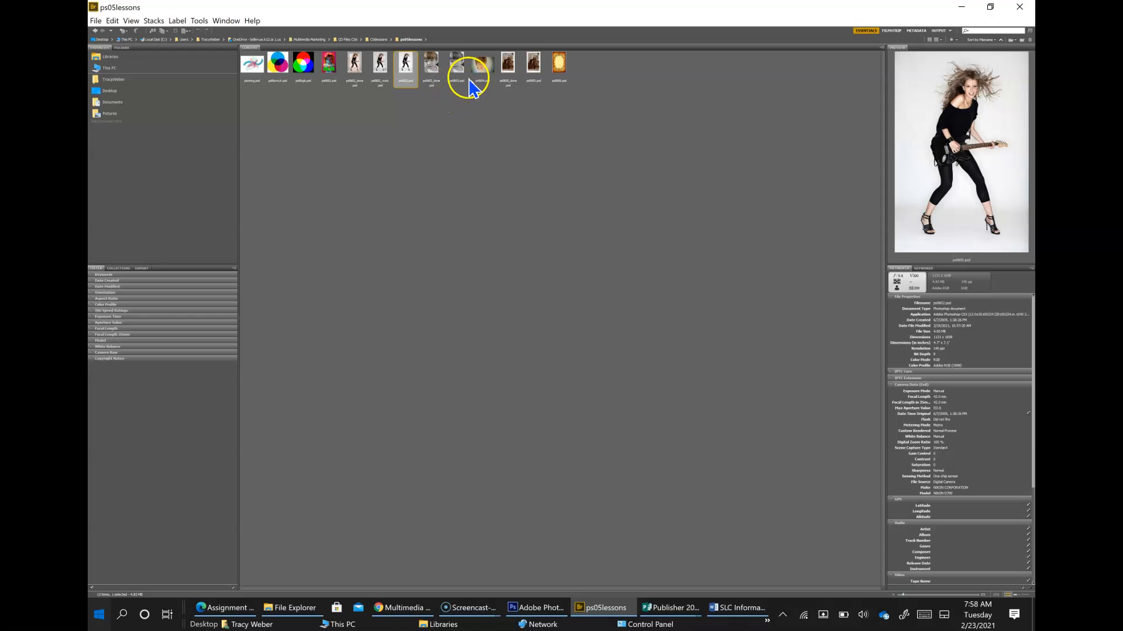
click(456, 66)
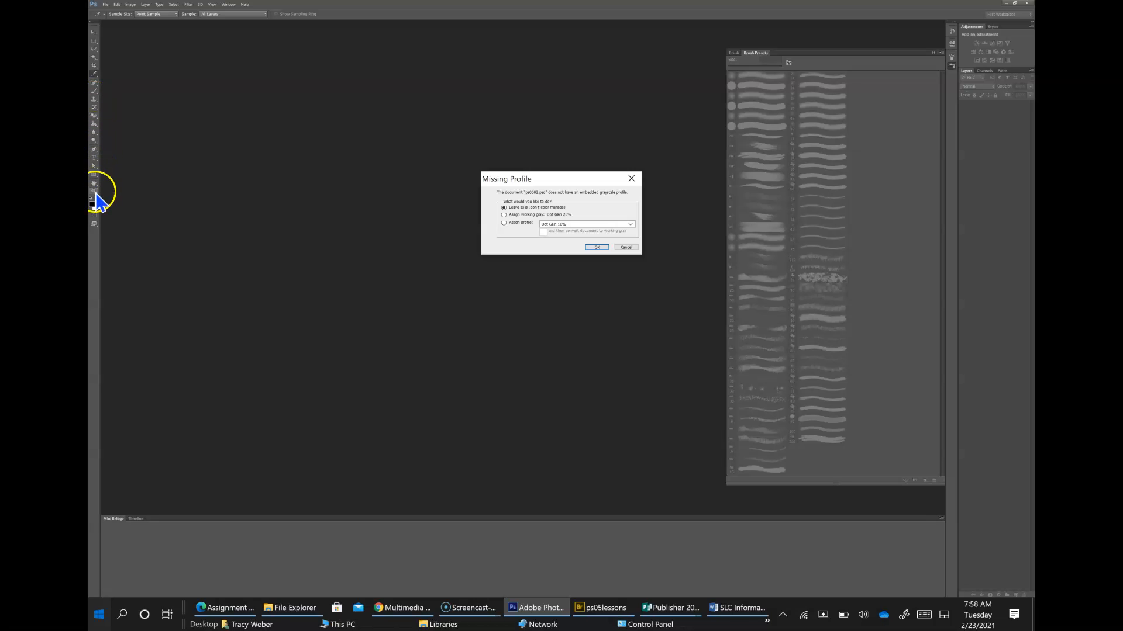
click(95, 141)
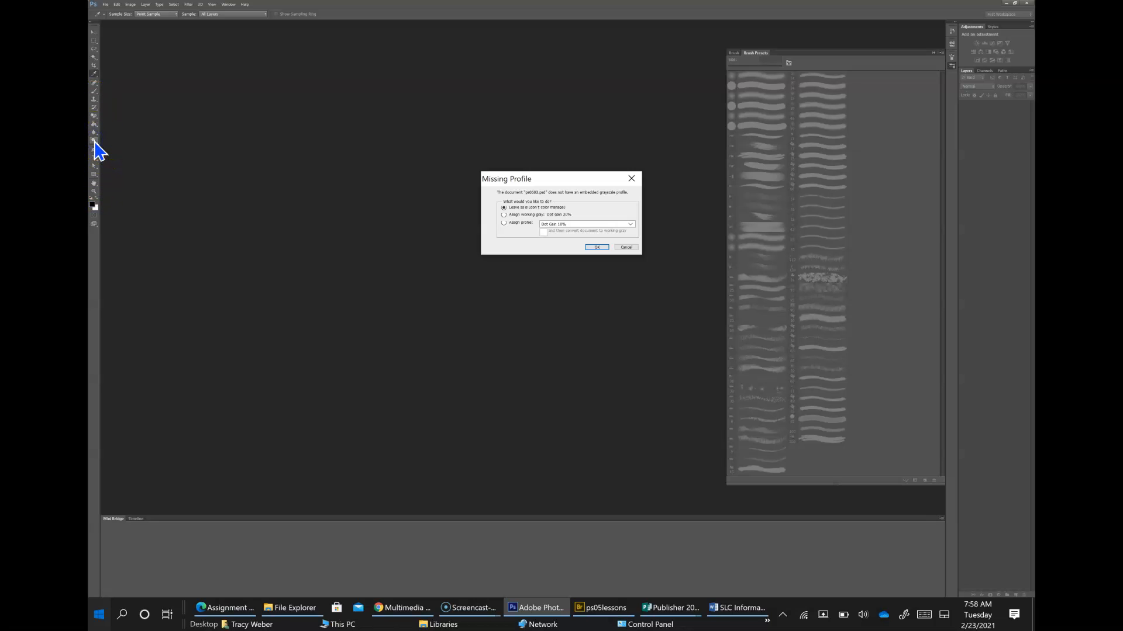
click(597, 247)
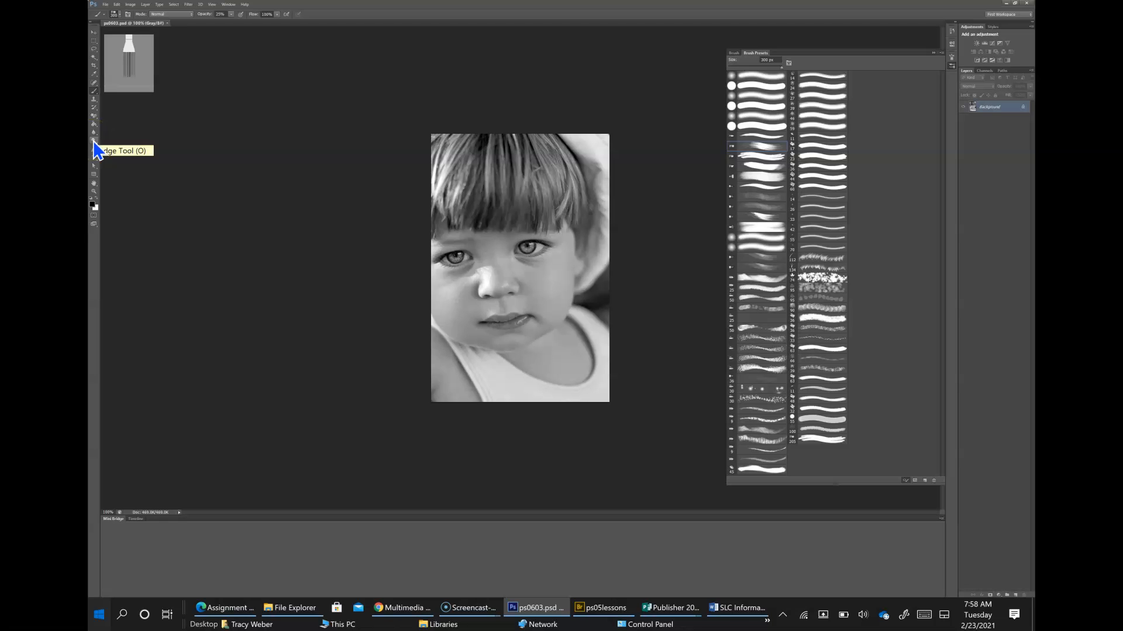
- Fit the whole portrait on screen
click(94, 191)
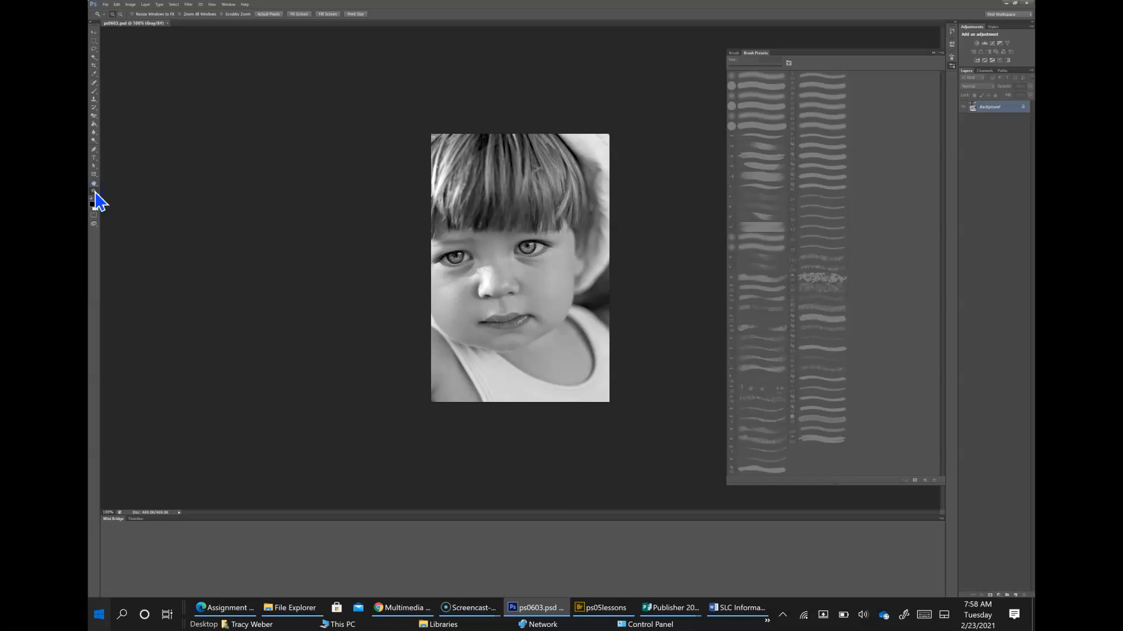
click(110, 167)
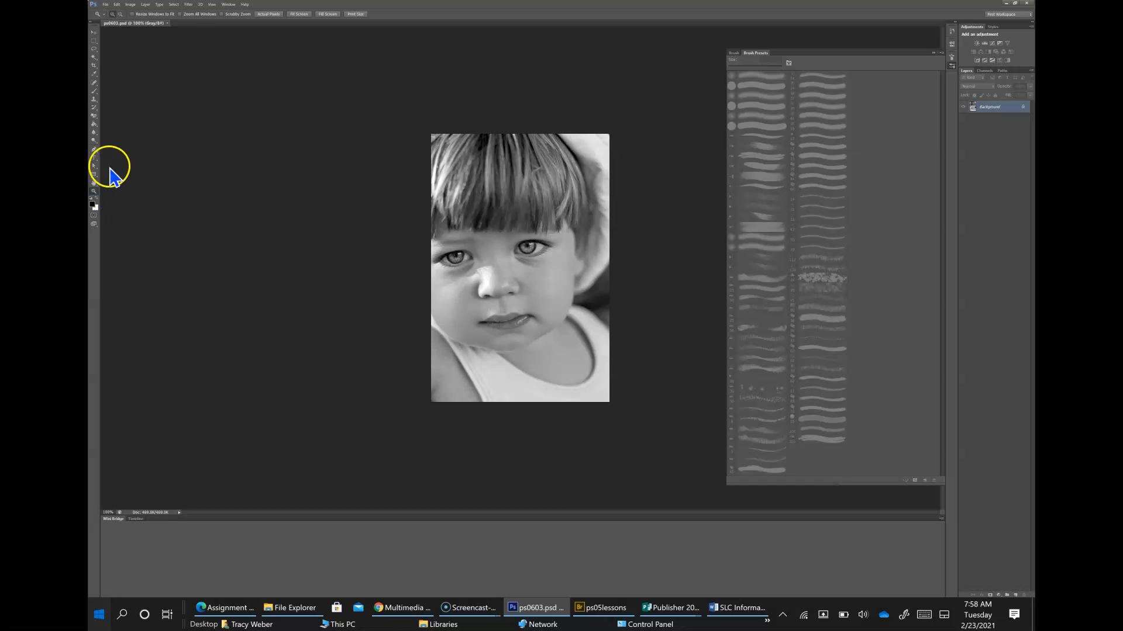
click(214, 5)
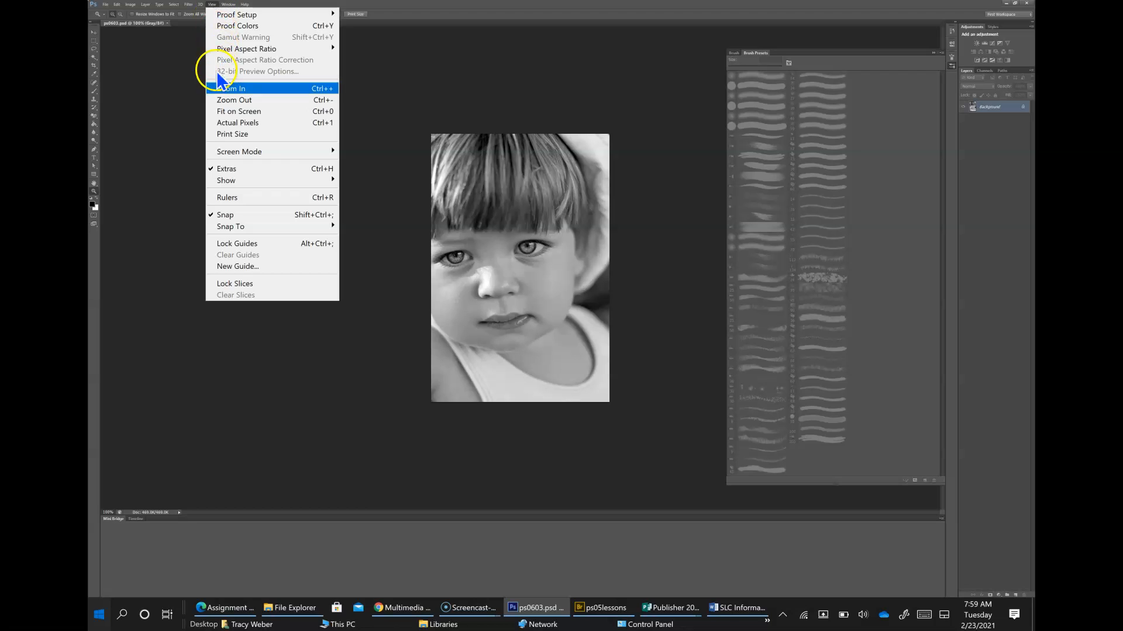
click(221, 113)
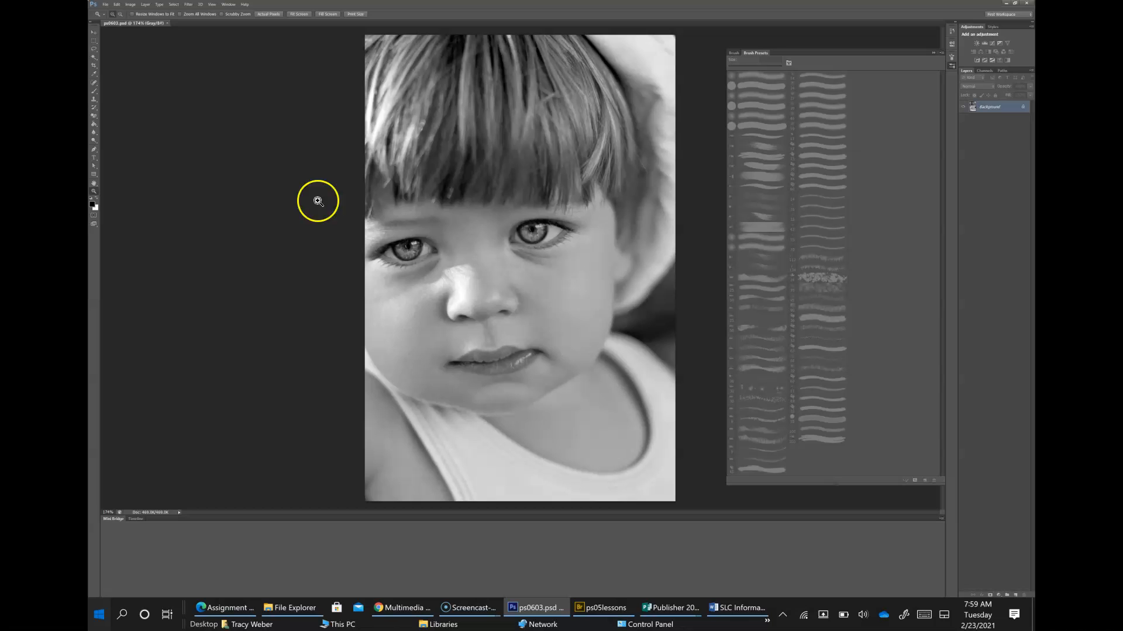
- Convert the grayscale image to RGB Color mode
click(130, 4)
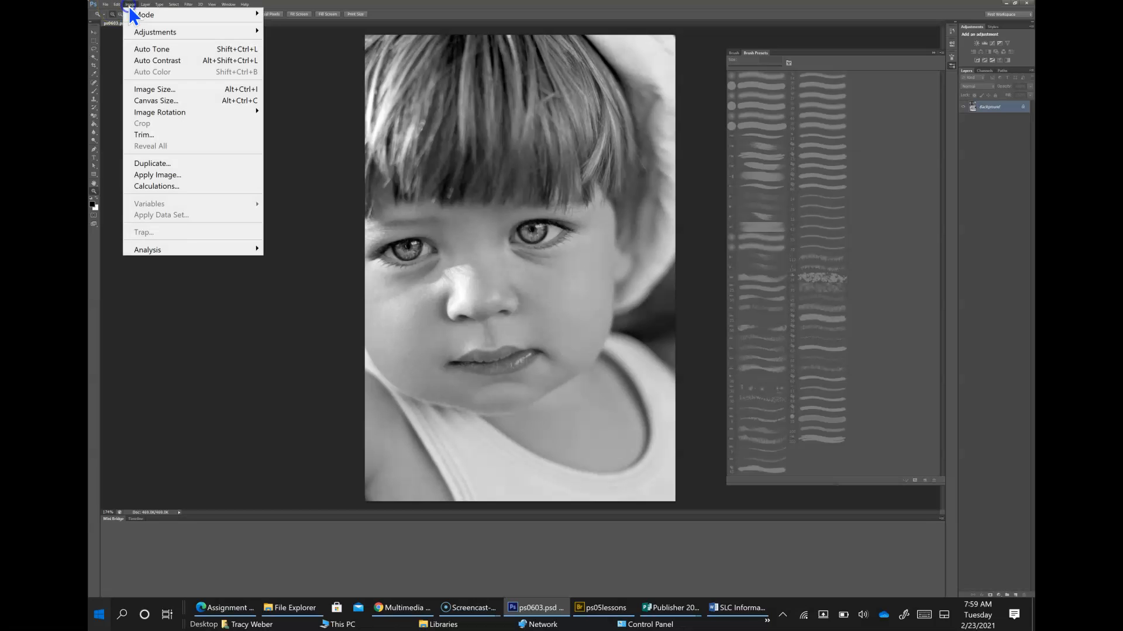
click(146, 5)
mouse_move(131, 5)
mouse_move(228, 16)
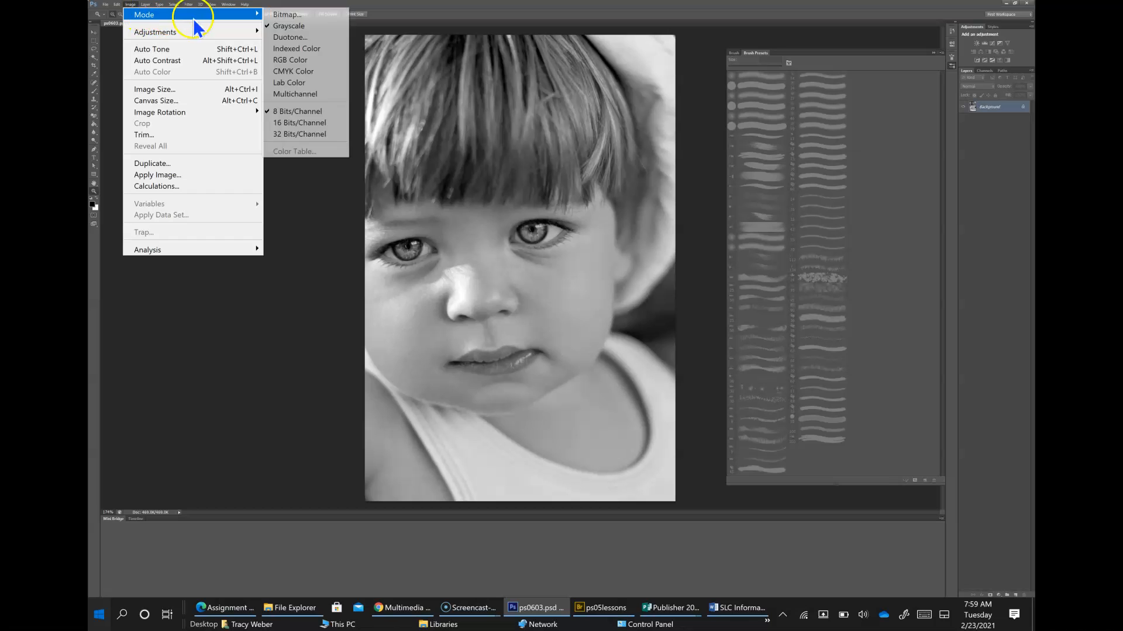
click(279, 62)
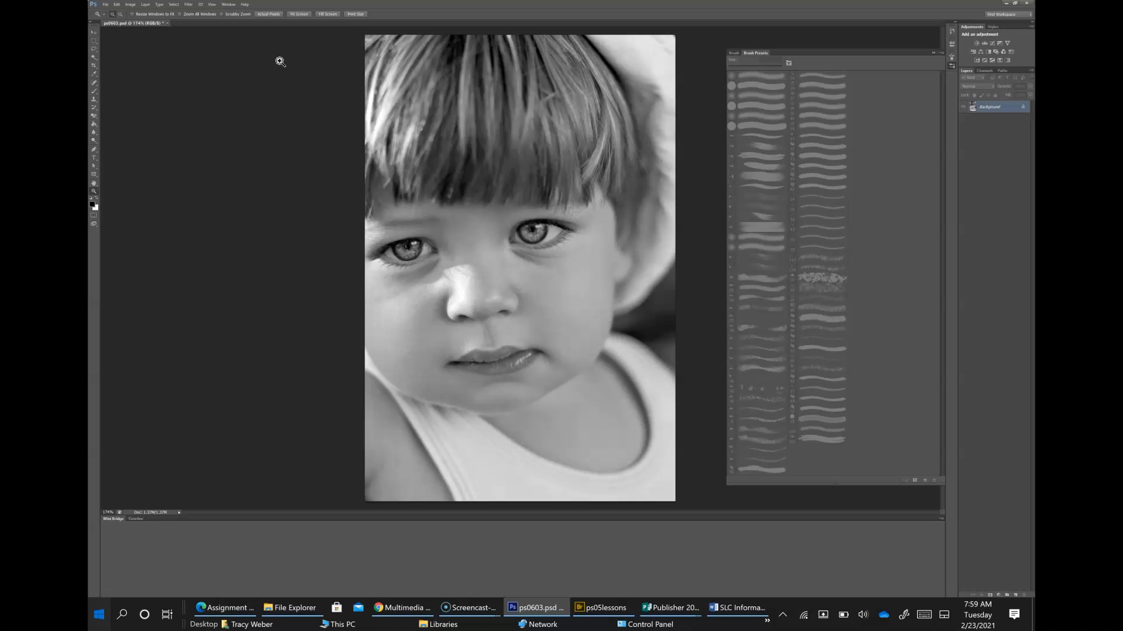
- Save the image as ps0603_work in Photoshop format in the ps05lessons folder
click(106, 5)
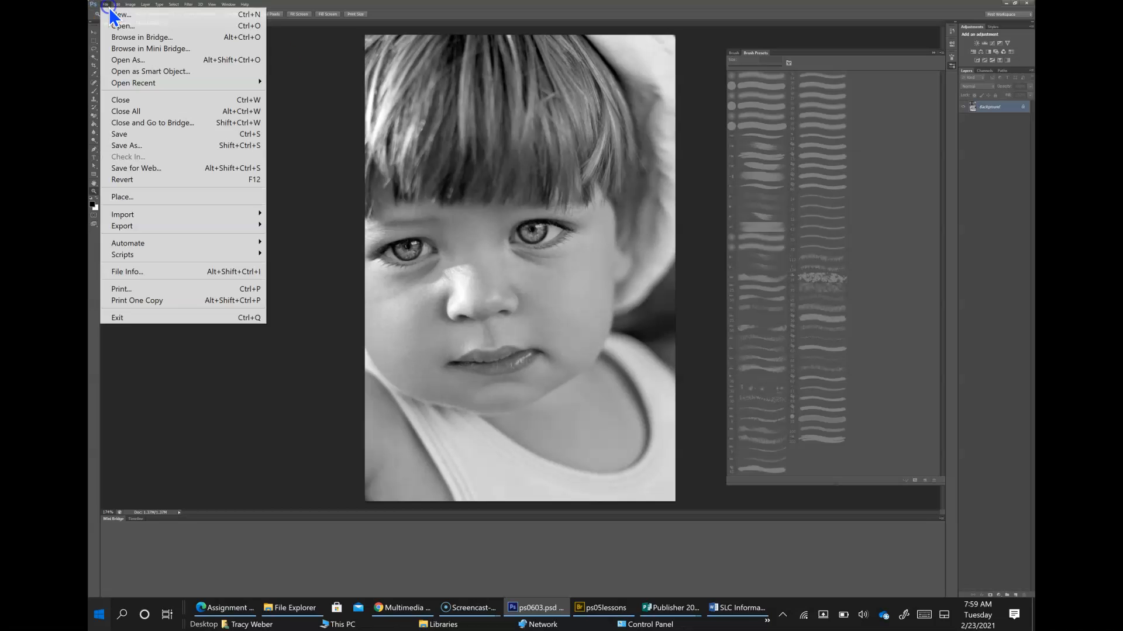
click(126, 147)
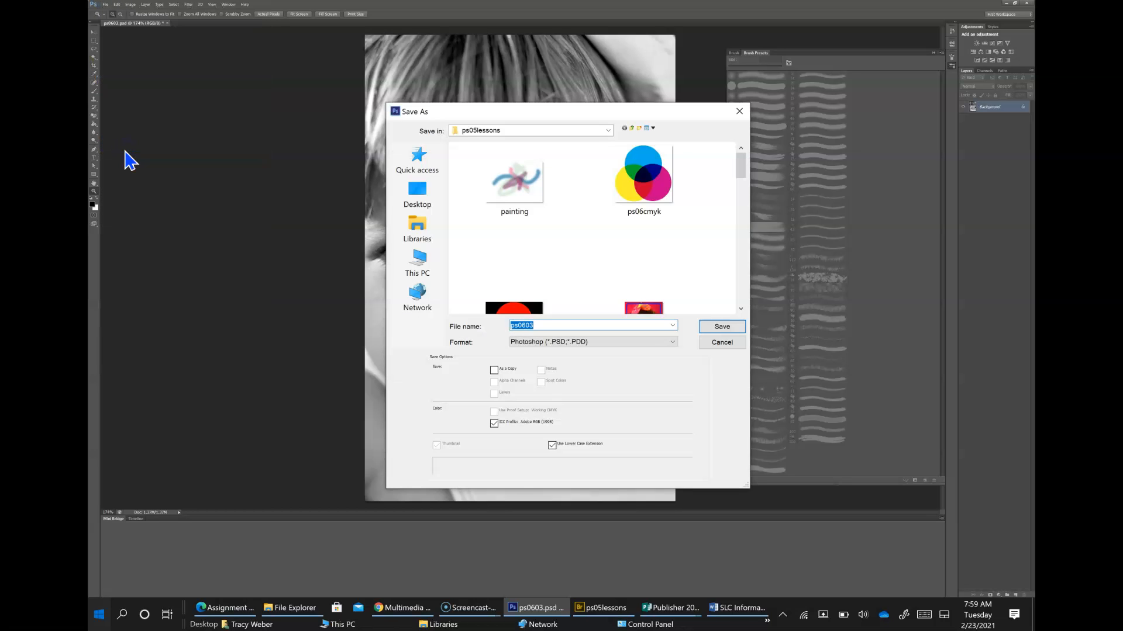
key(End)
text(_work)
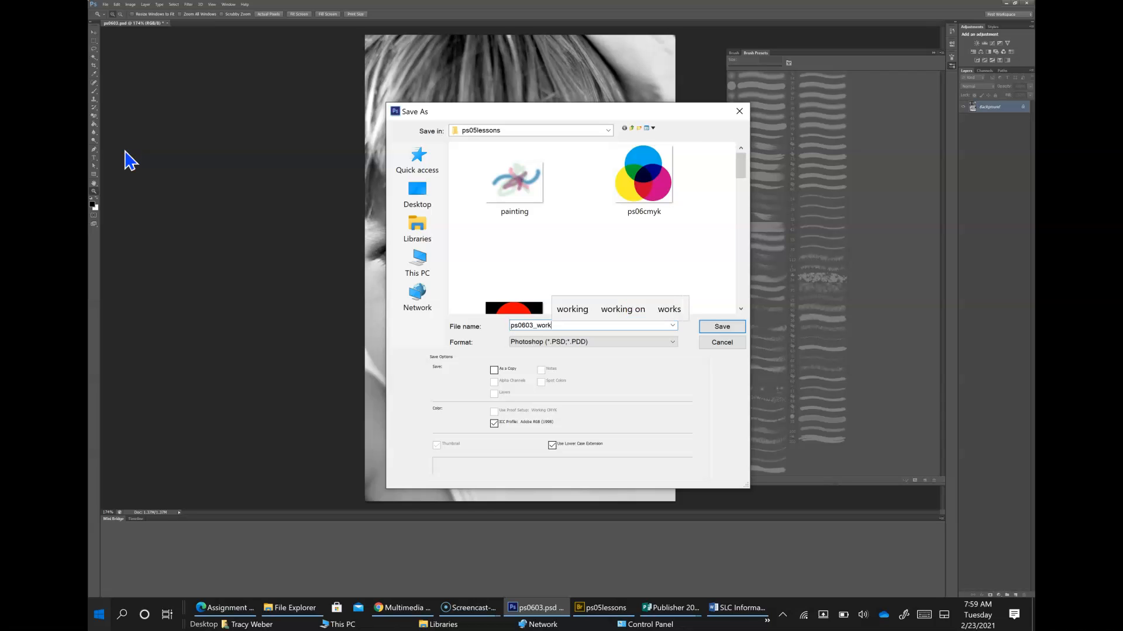
key(Return)
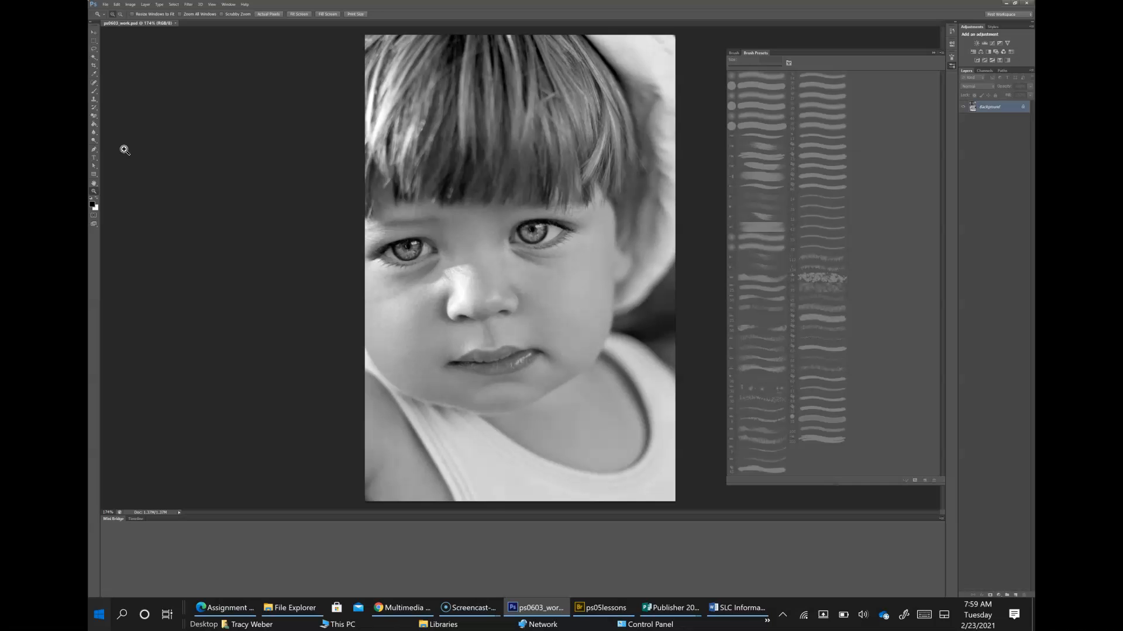
- Show the Swatches panel and collapse the Brush Presets panel that covers the workspace
click(229, 4)
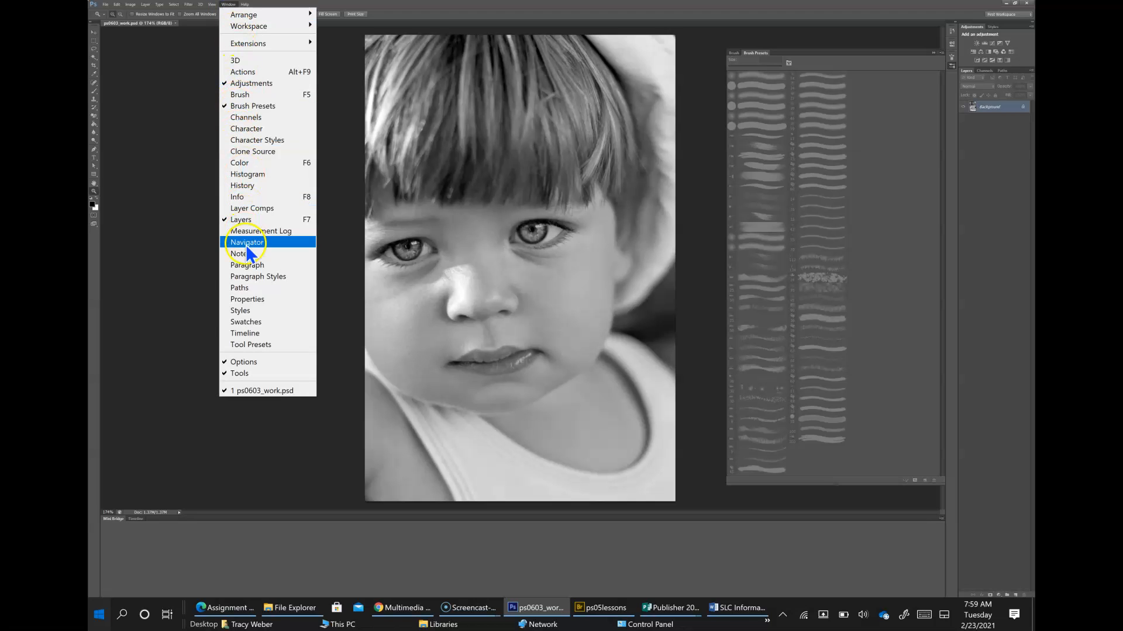
click(245, 322)
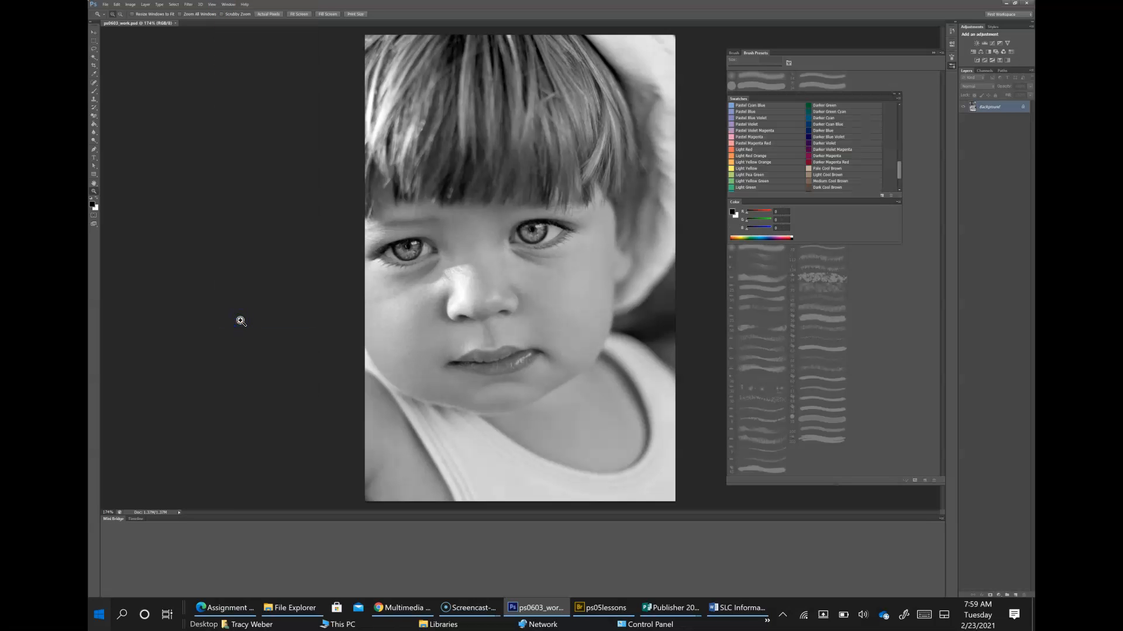
click(934, 53)
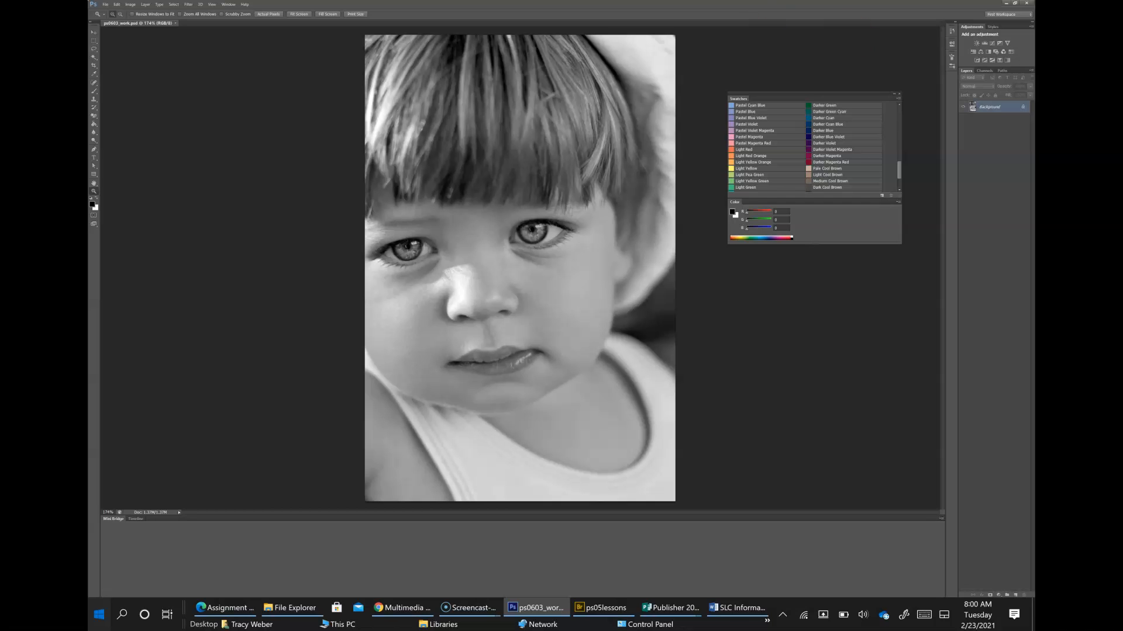
- Activate the Brush tool, choose a soft round brush preset and set its hardness to 5%
click(94, 92)
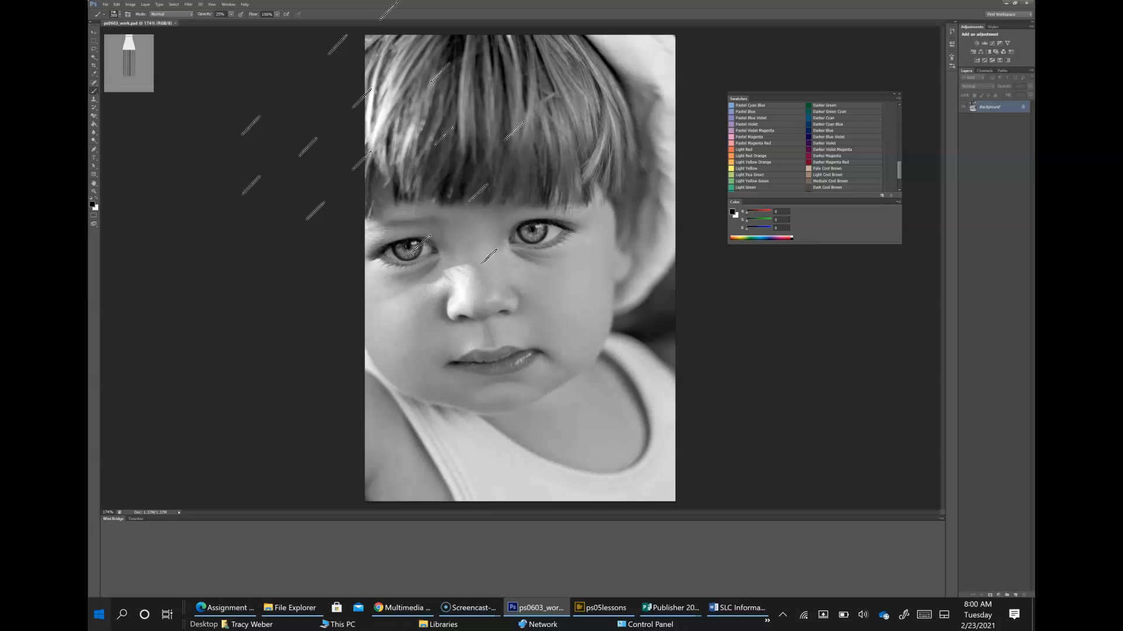
right_click(377, 132)
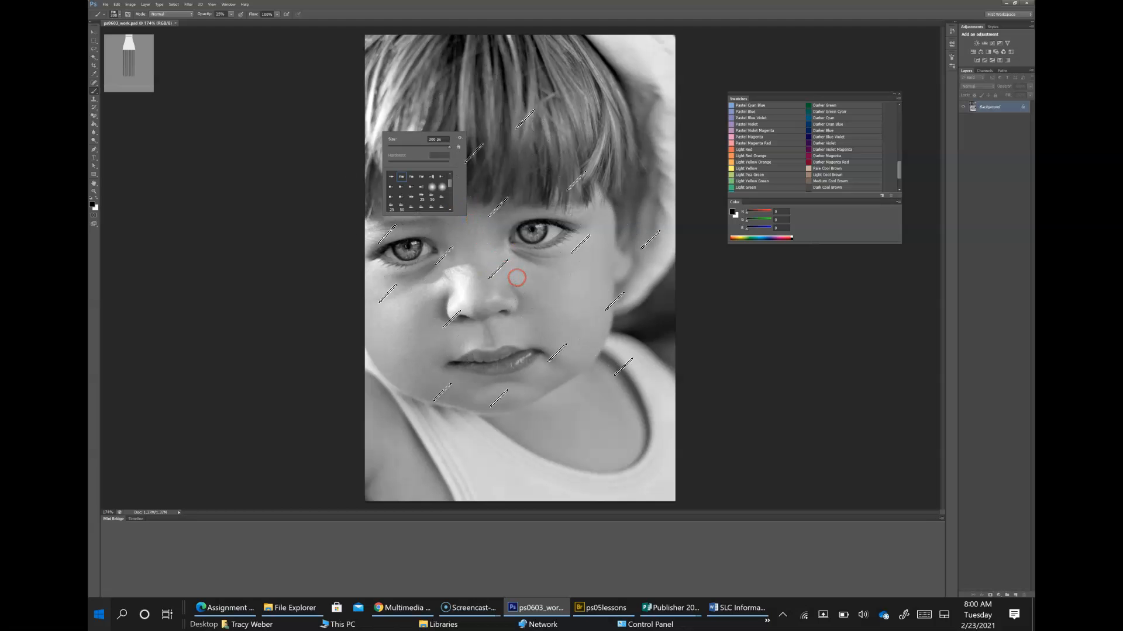
right_click(450, 196)
click(420, 197)
click(450, 211)
click(450, 211)
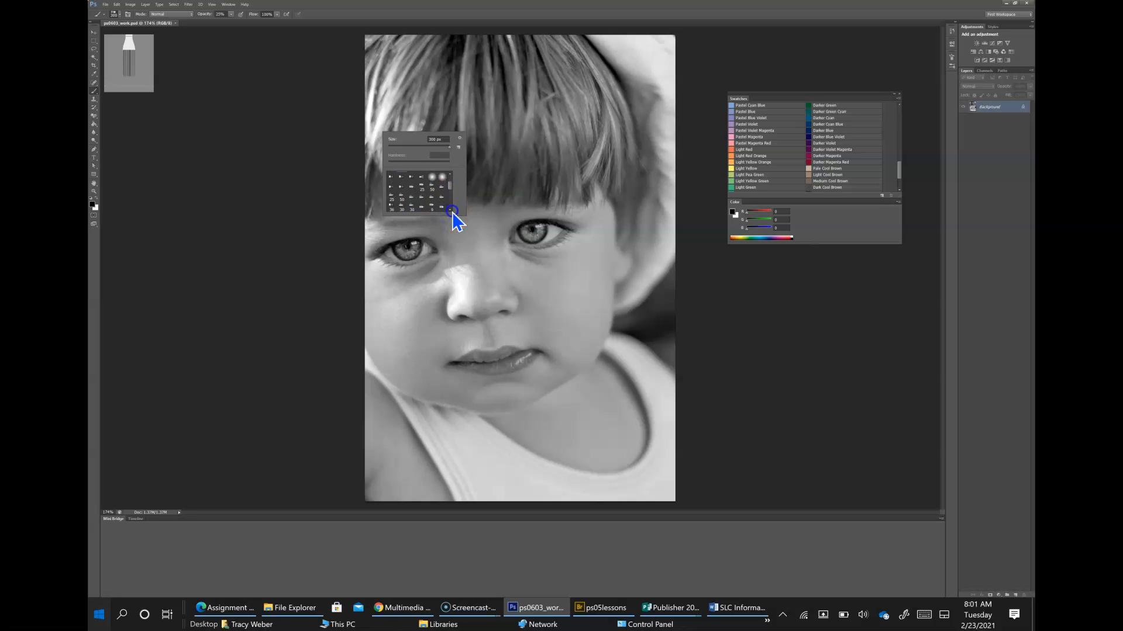
click(441, 183)
click(434, 183)
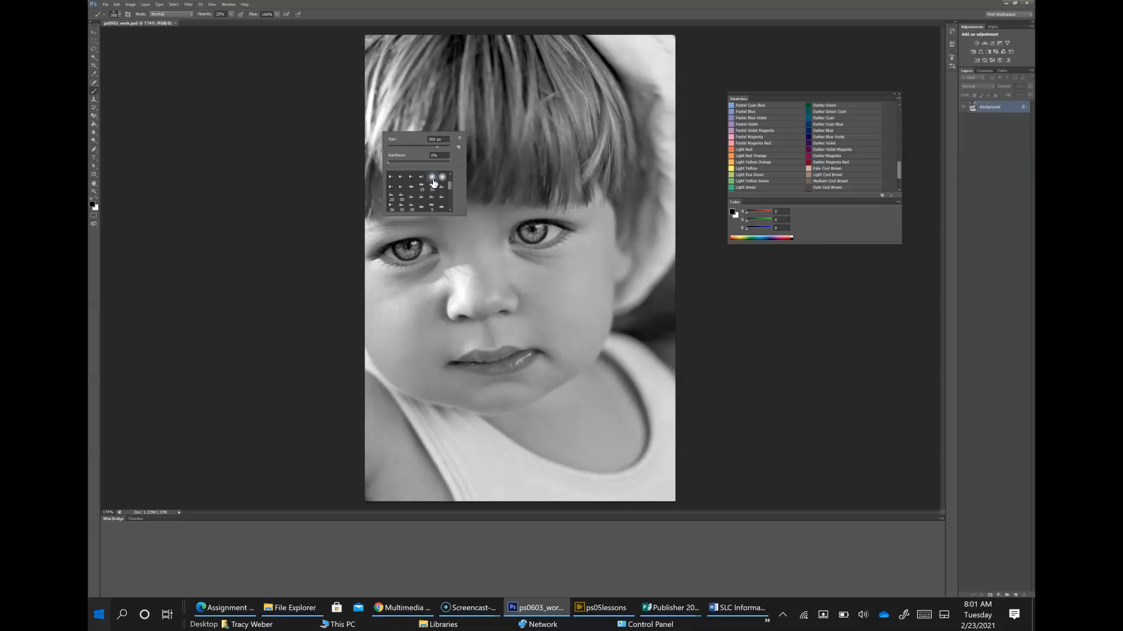
click(433, 156)
text(5)
click(434, 139)
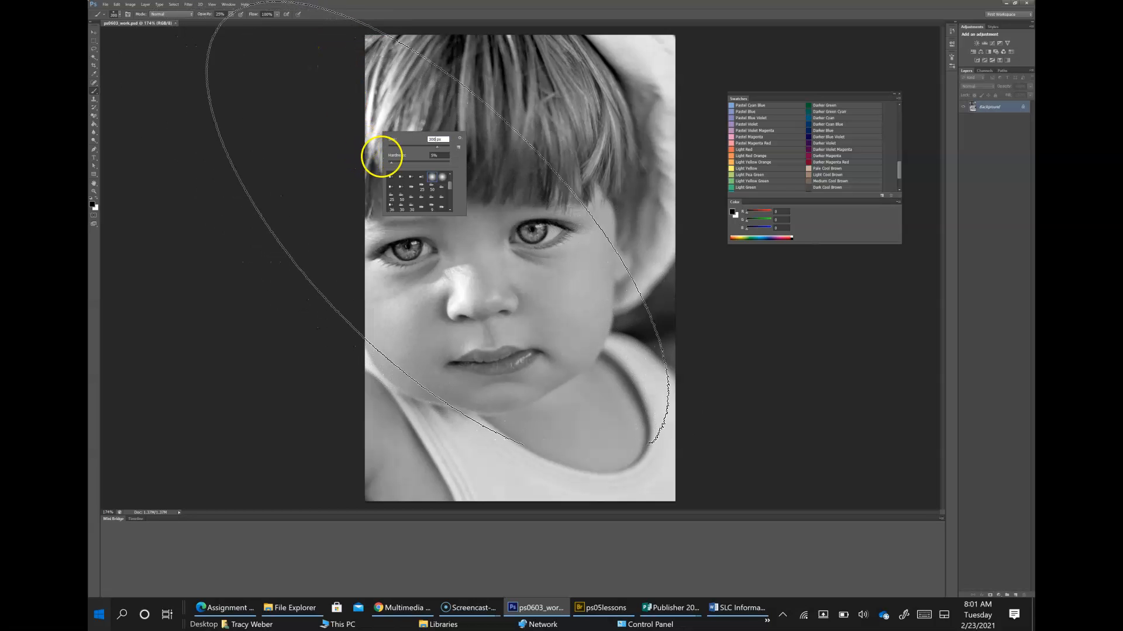
key(BackSpace)
key(BackSpace)
key(BackSpace)
right_click(470, 224)
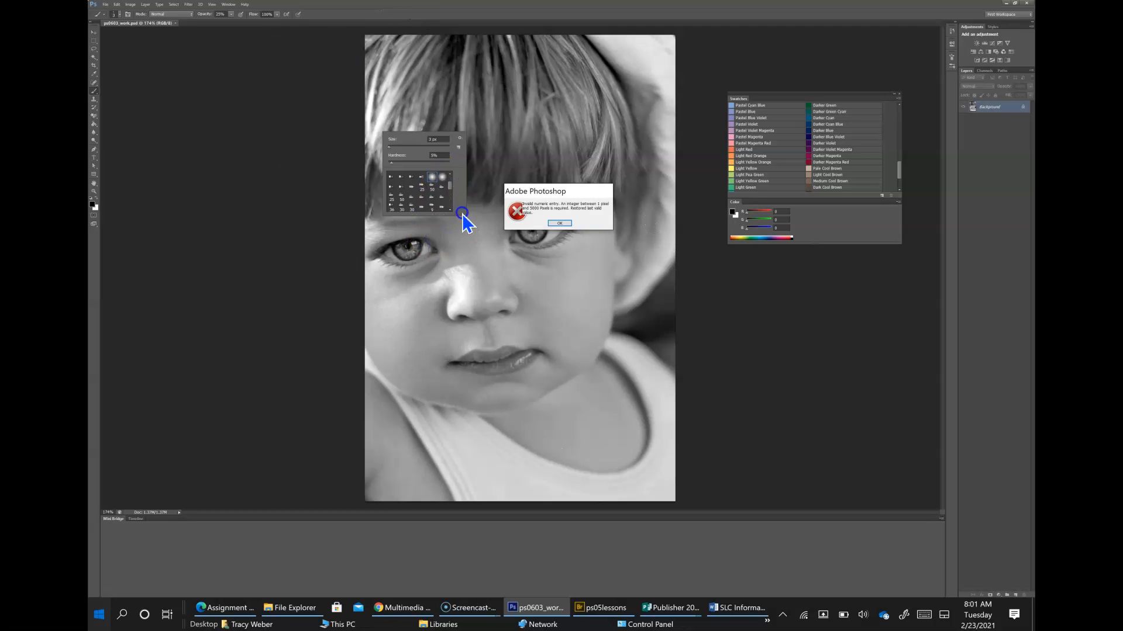
key(Return)
key(Return)
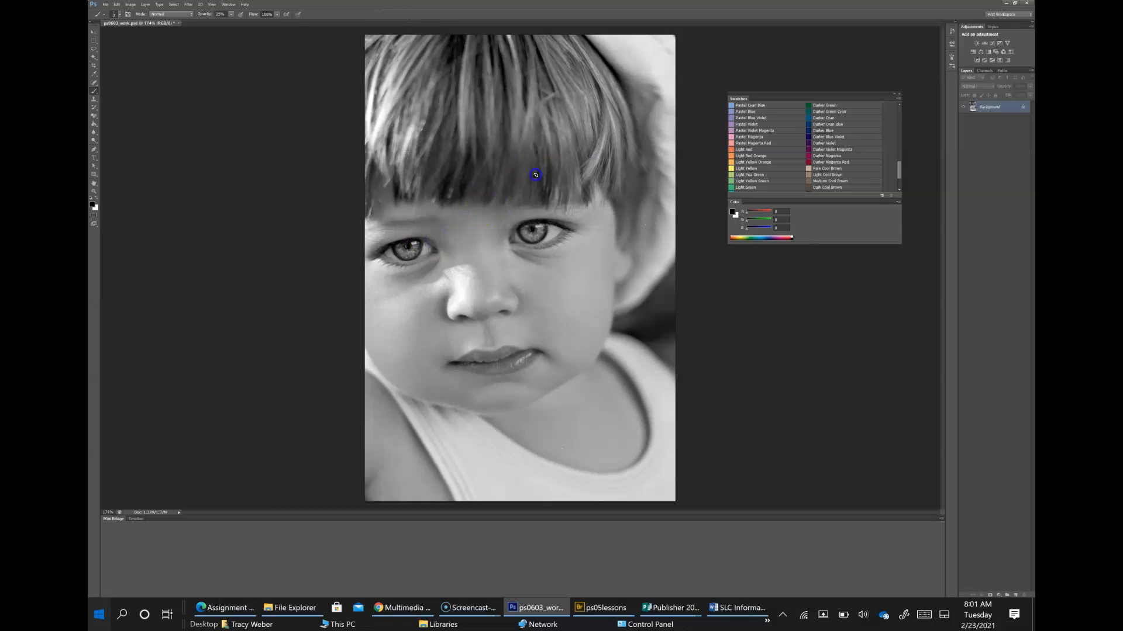
- Set the brush size to 25 px and the brush opacity to 85%
right_click(504, 171)
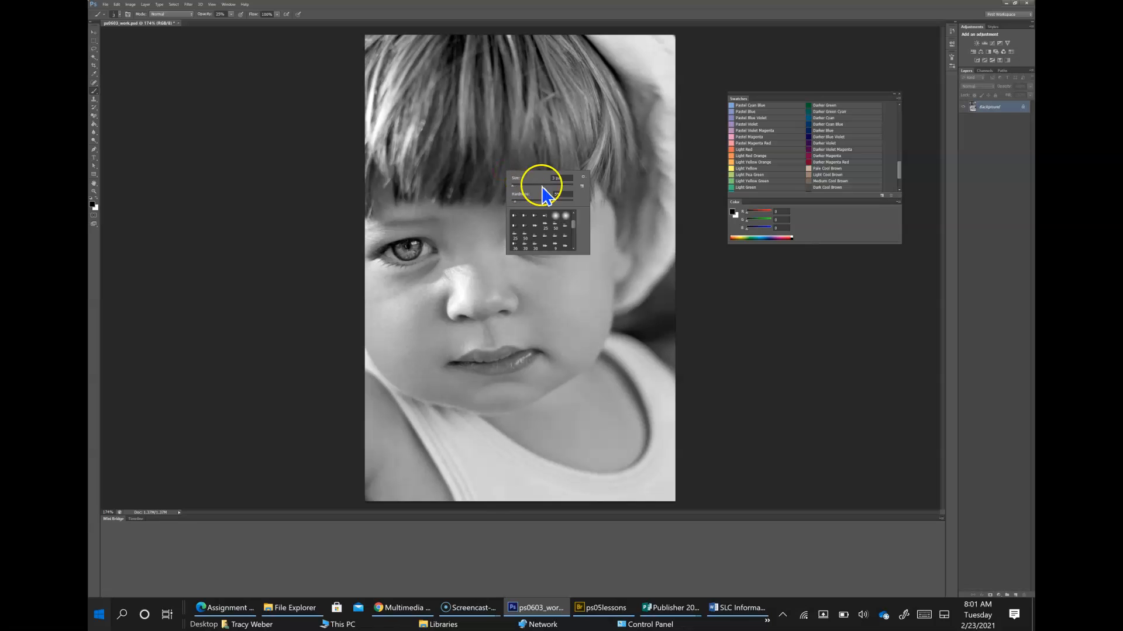
double_click(555, 176)
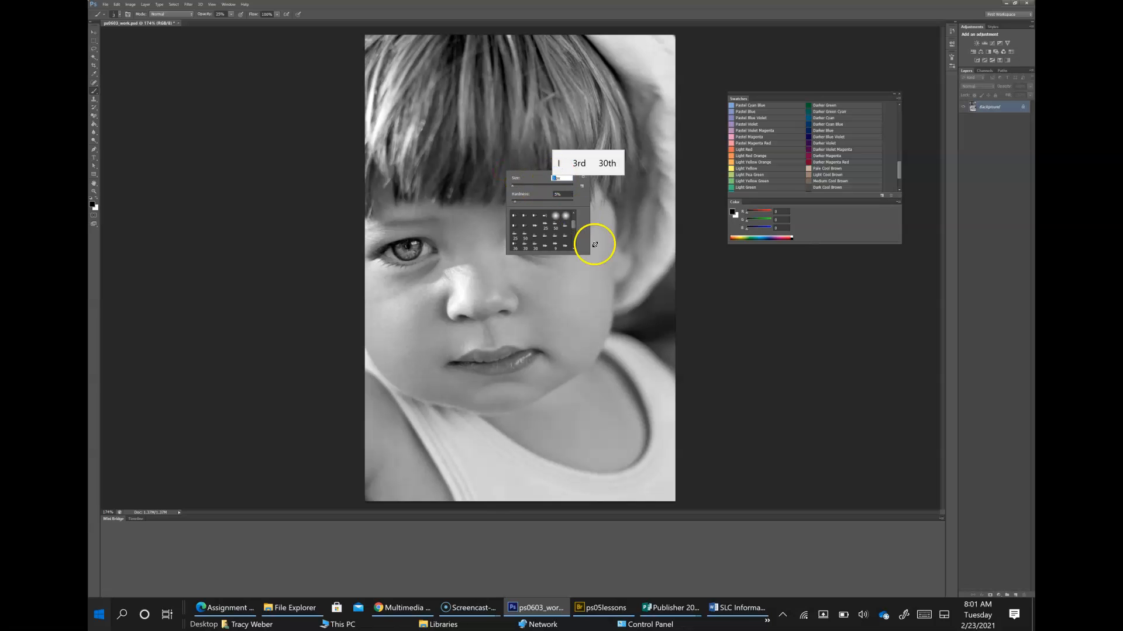
text(25)
key(Return)
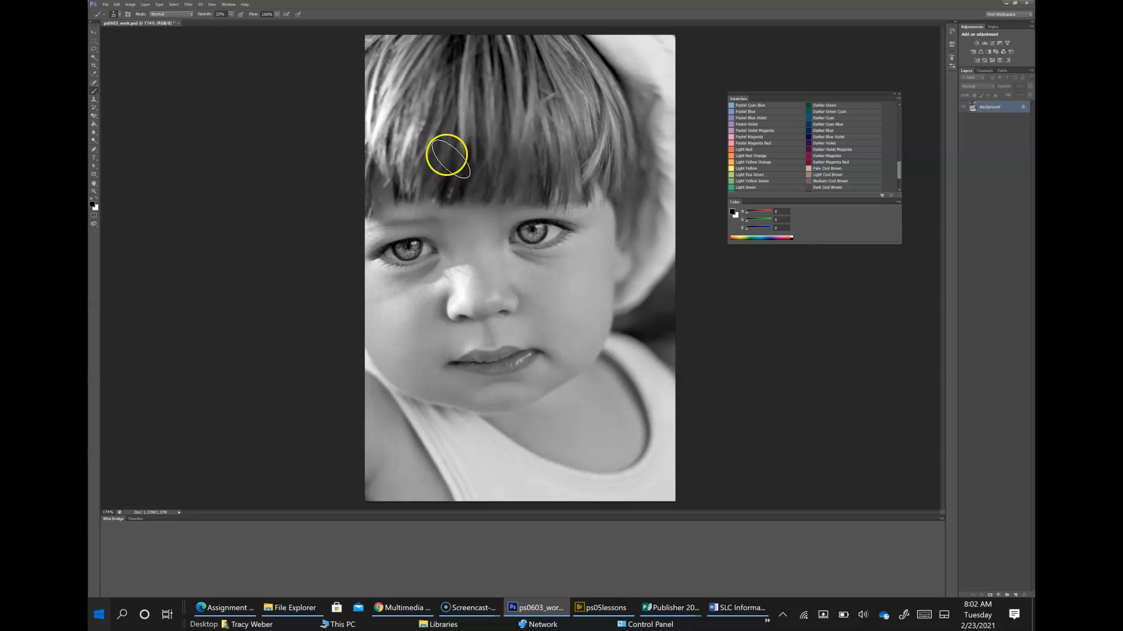
double_click(222, 15)
text(85)
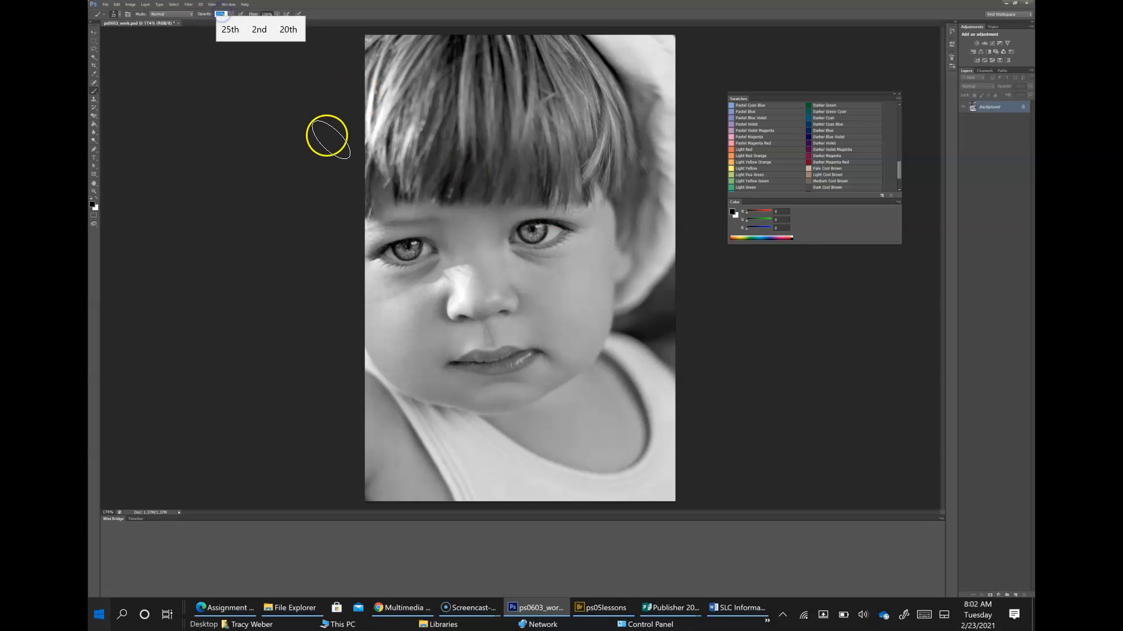
key(Return)
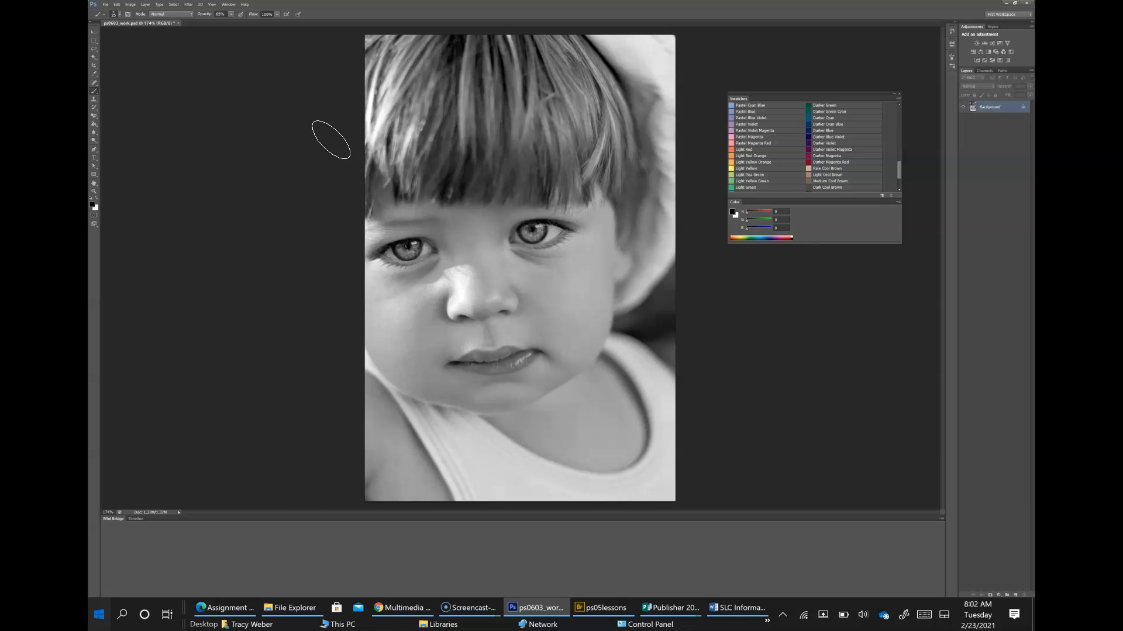
- Test the Dark Cool Brown swatch with brush strokes over the child's bangs, and revert the image to its saved version
click(809, 187)
drag(488, 131, 570, 127)
mouse_move(485, 152)
mouse_down()
mouse_move(565, 133)
mouse_move(529, 155)
mouse_move(521, 120)
mouse_move(531, 135)
mouse_move(519, 138)
mouse_up()
click(471, 130)
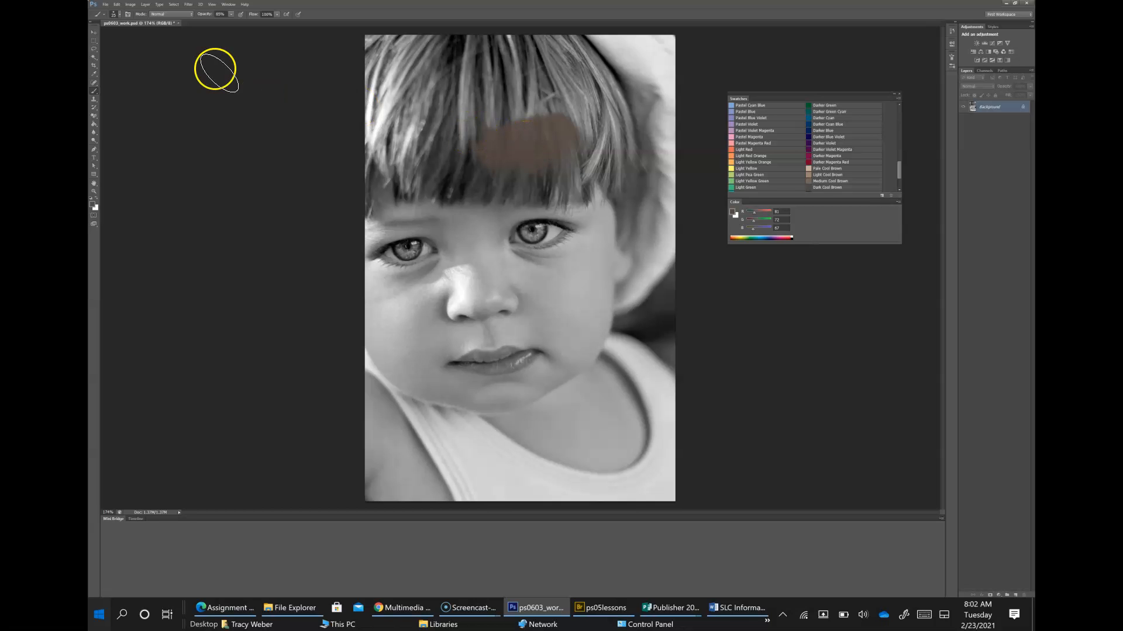
click(106, 5)
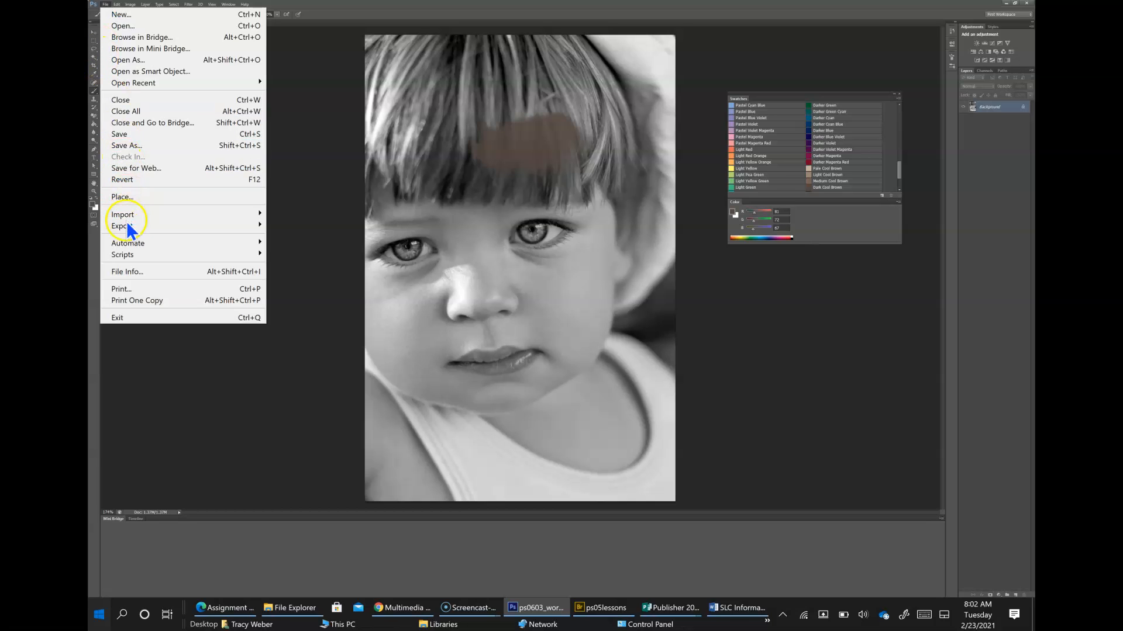
click(128, 181)
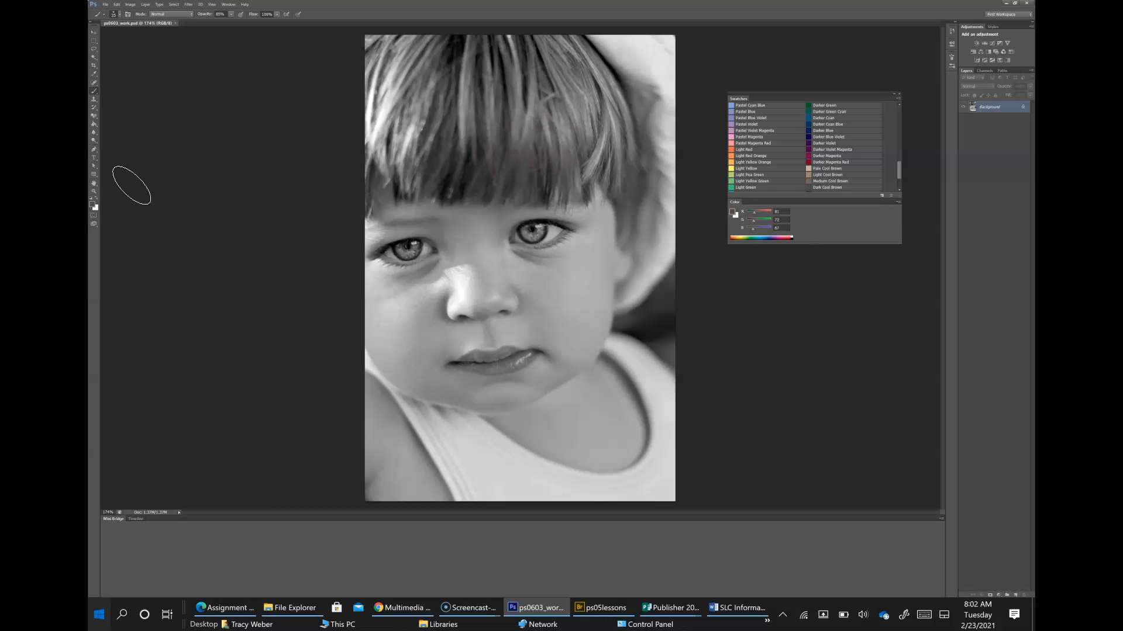
- Set the brush opacity to 50% and the brush blending mode to Color
mouse_move(349, 209)
mouse_down()
mouse_move(388, 213)
mouse_move(385, 202)
mouse_move(395, 215)
mouse_up()
click(219, 14)
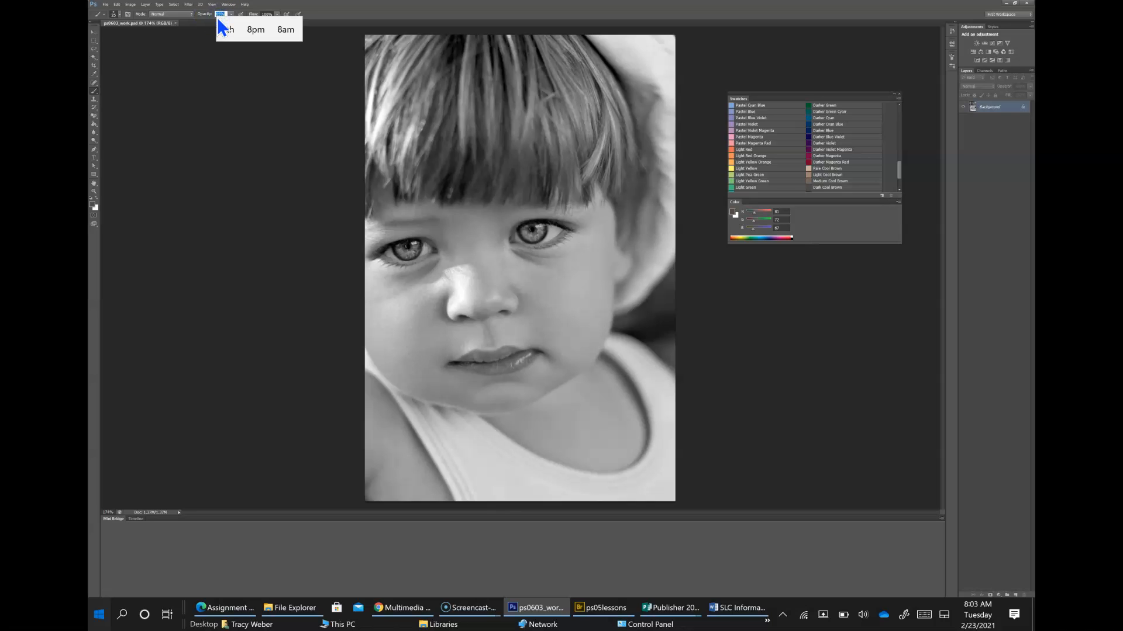
text(50)
key(Return)
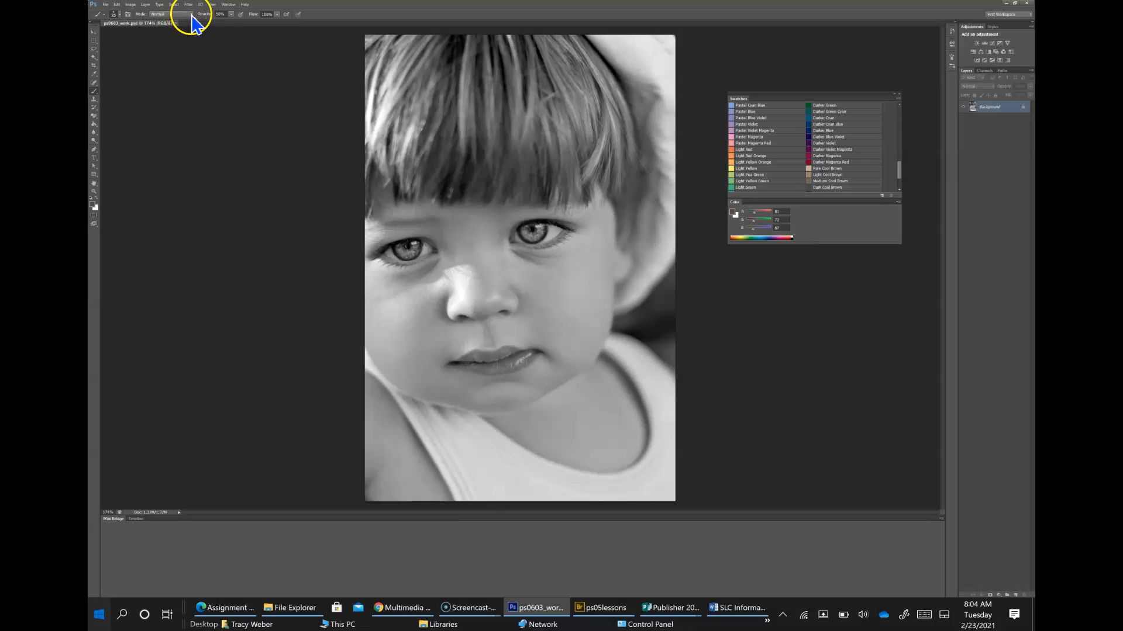
click(191, 14)
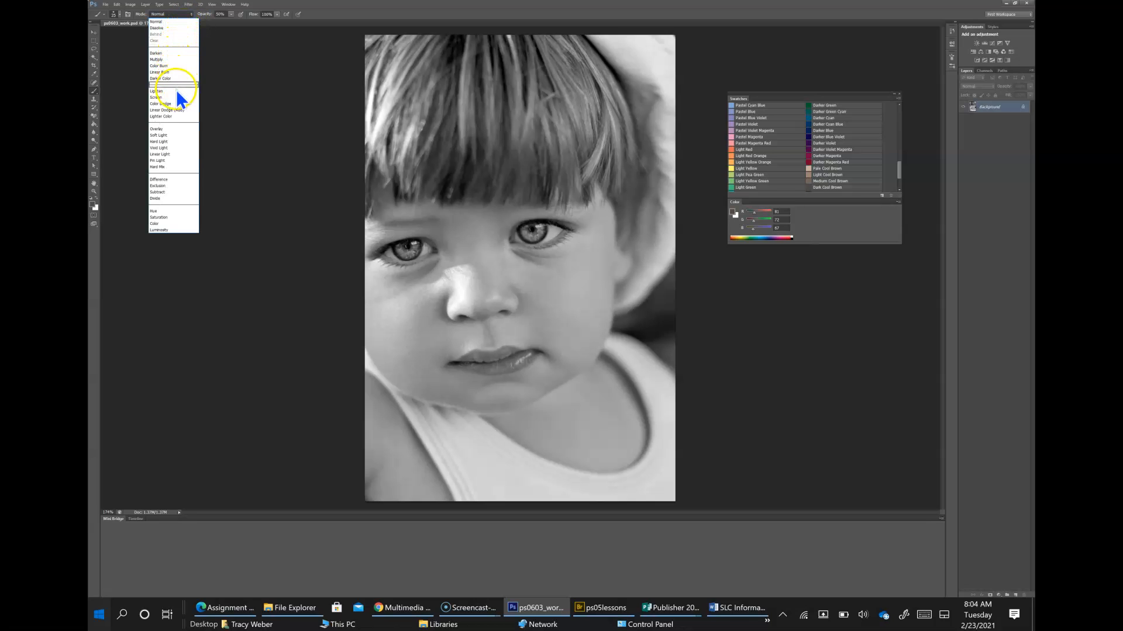
click(164, 224)
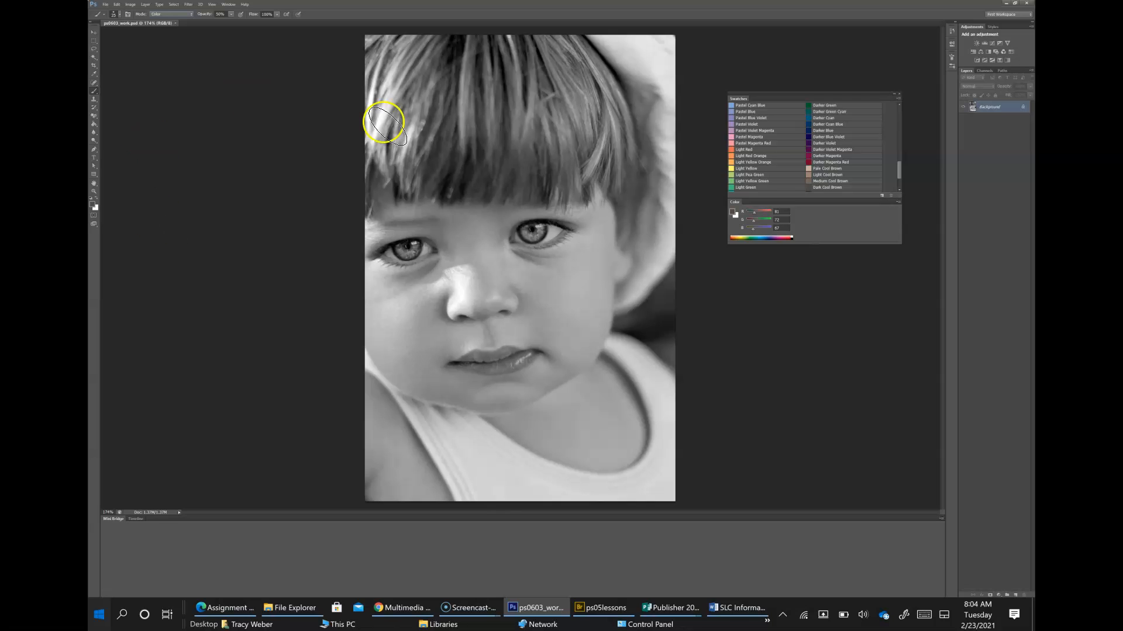
- Paint Dark Cool Brown over the child's hair, covering the bangs, the crown and both sides
right_click(522, 102)
mouse_move(522, 103)
mouse_down()
mouse_move(477, 138)
mouse_move(545, 124)
mouse_move(502, 110)
mouse_up()
click(978, 415)
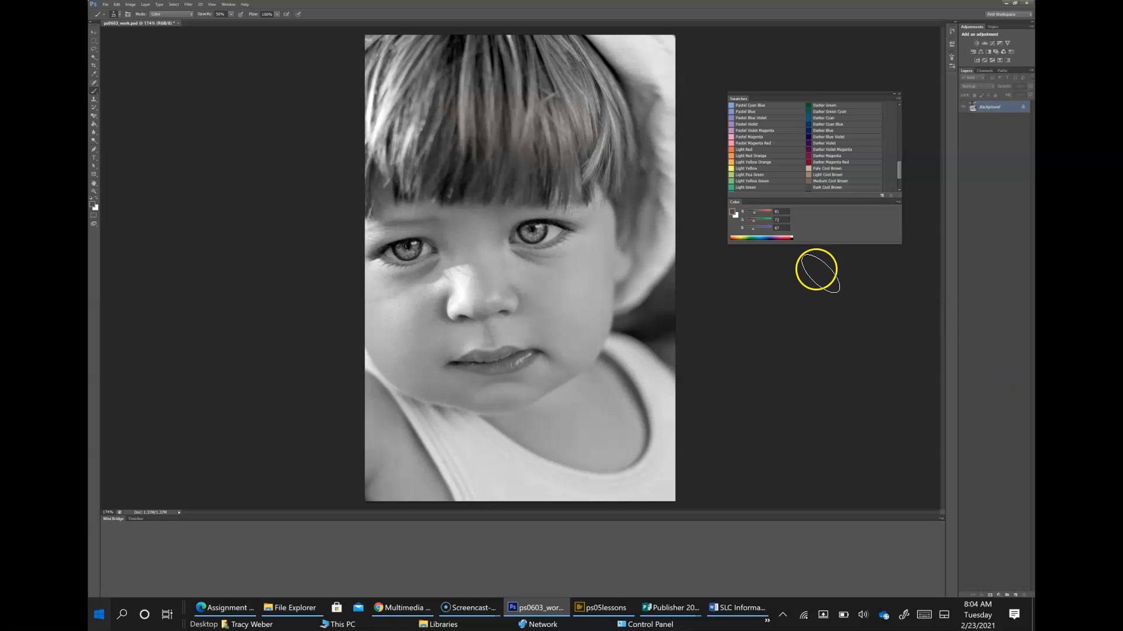
mouse_move(439, 106)
mouse_down()
mouse_move(506, 70)
mouse_move(413, 93)
mouse_move(370, 62)
mouse_up()
mouse_move(591, 165)
mouse_down()
mouse_move(536, 184)
mouse_move(398, 177)
mouse_move(375, 173)
mouse_move(392, 118)
mouse_move(429, 102)
mouse_move(398, 142)
mouse_move(410, 117)
mouse_move(377, 123)
mouse_move(368, 154)
mouse_move(362, 116)
mouse_up()
mouse_move(546, 42)
mouse_down()
mouse_move(605, 52)
mouse_move(621, 98)
mouse_move(591, 104)
mouse_up()
mouse_move(462, 67)
mouse_down()
mouse_move(414, 75)
mouse_move(479, 139)
mouse_move(578, 141)
mouse_move(613, 156)
mouse_move(590, 174)
mouse_move(430, 193)
mouse_move(362, 177)
mouse_move(554, 121)
mouse_move(460, 133)
mouse_move(386, 49)
mouse_move(441, 110)
mouse_move(507, 138)
mouse_up()
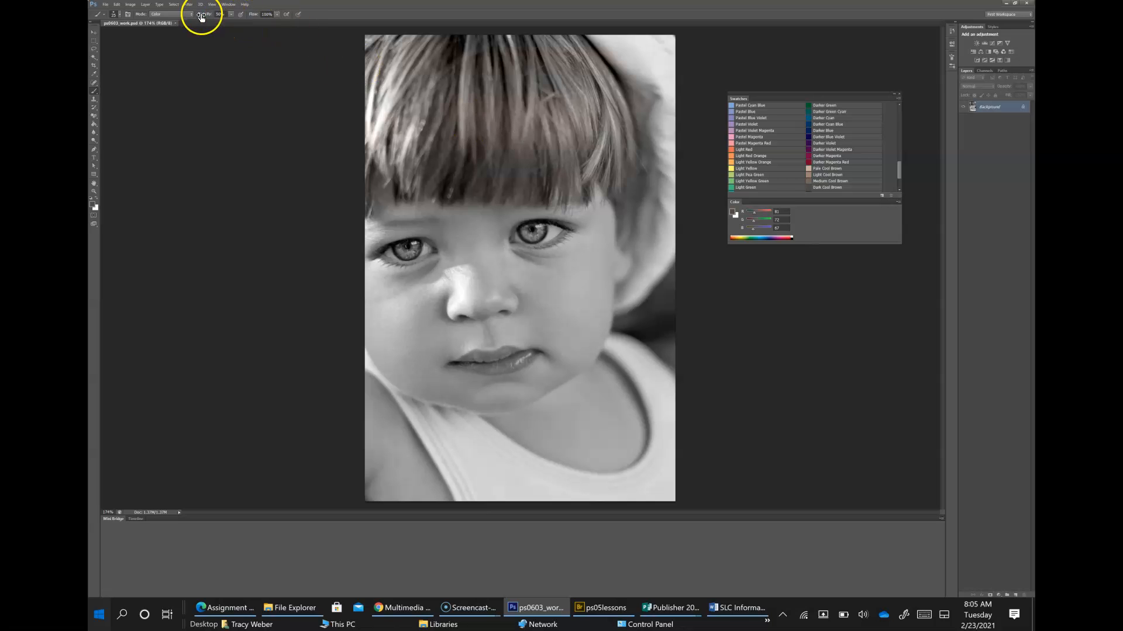
click(146, 5)
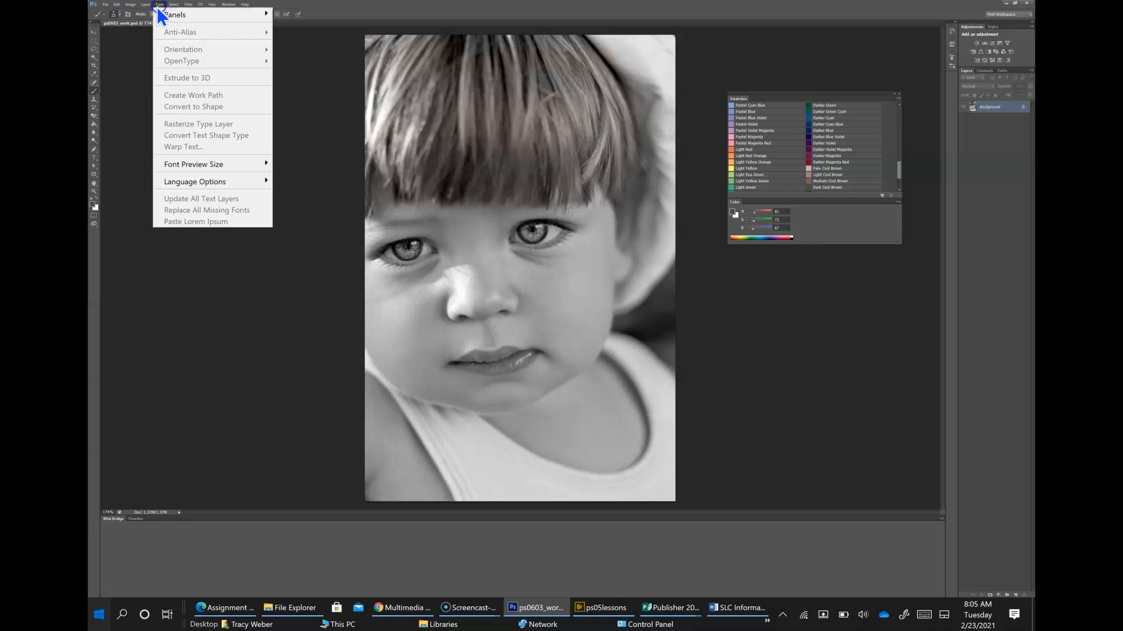
click(131, 5)
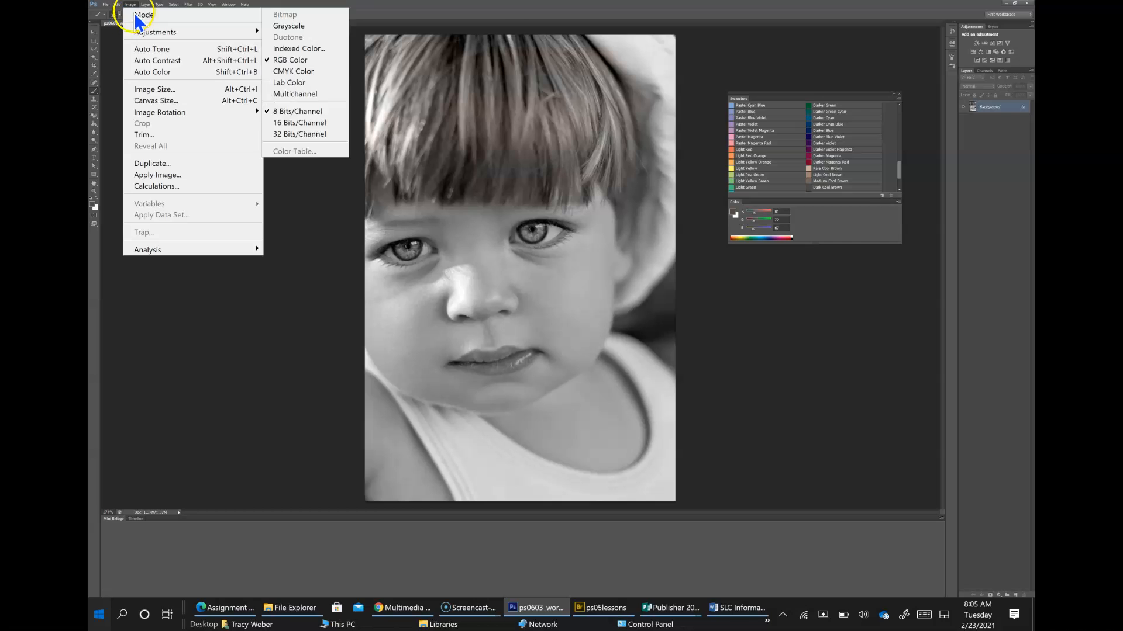
mouse_move(188, 5)
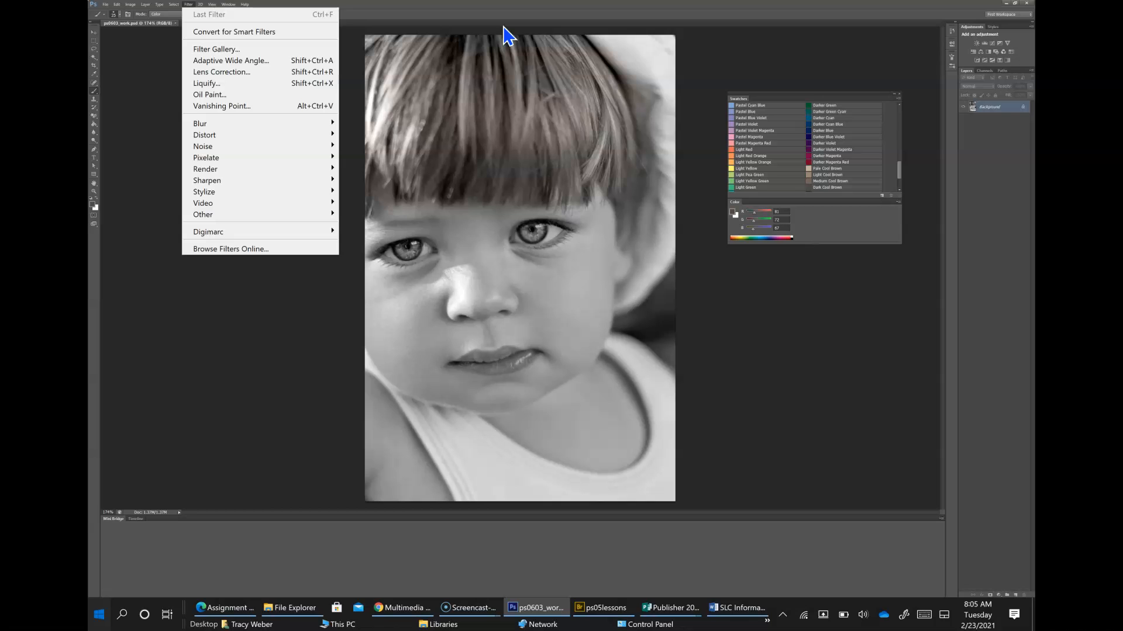
click(357, 12)
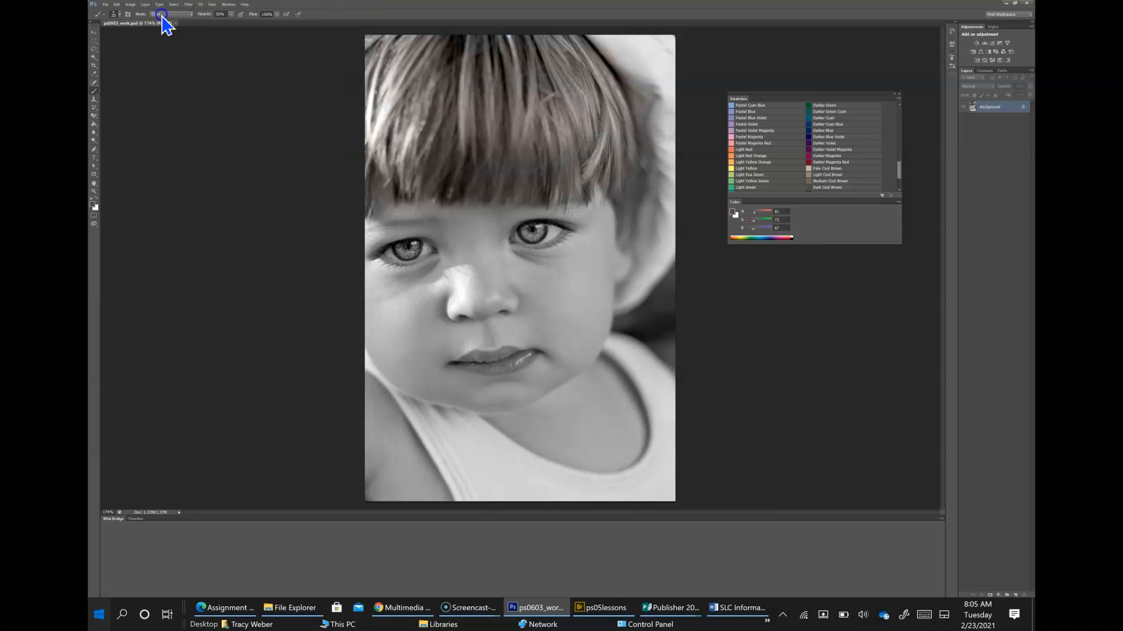
click(163, 15)
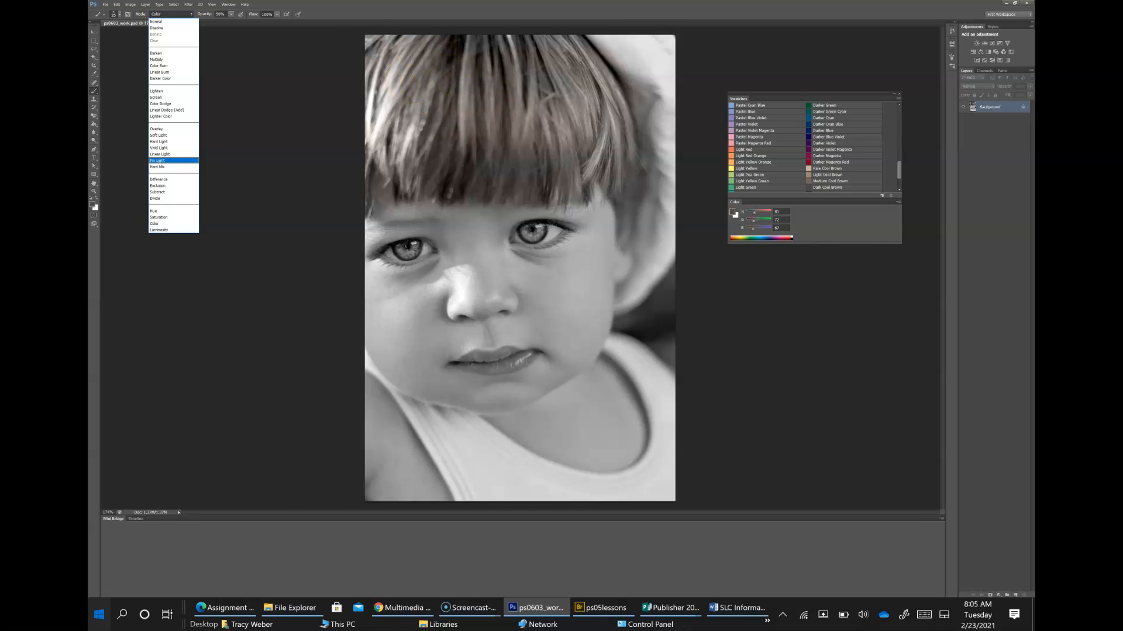
click(441, 7)
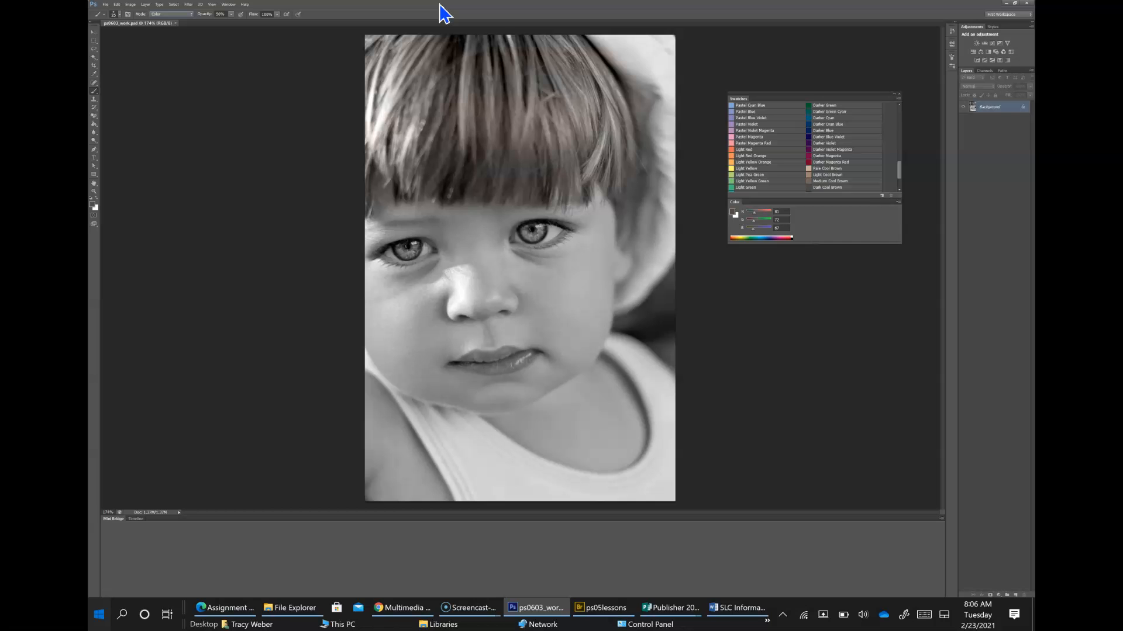
drag(483, 110, 510, 115)
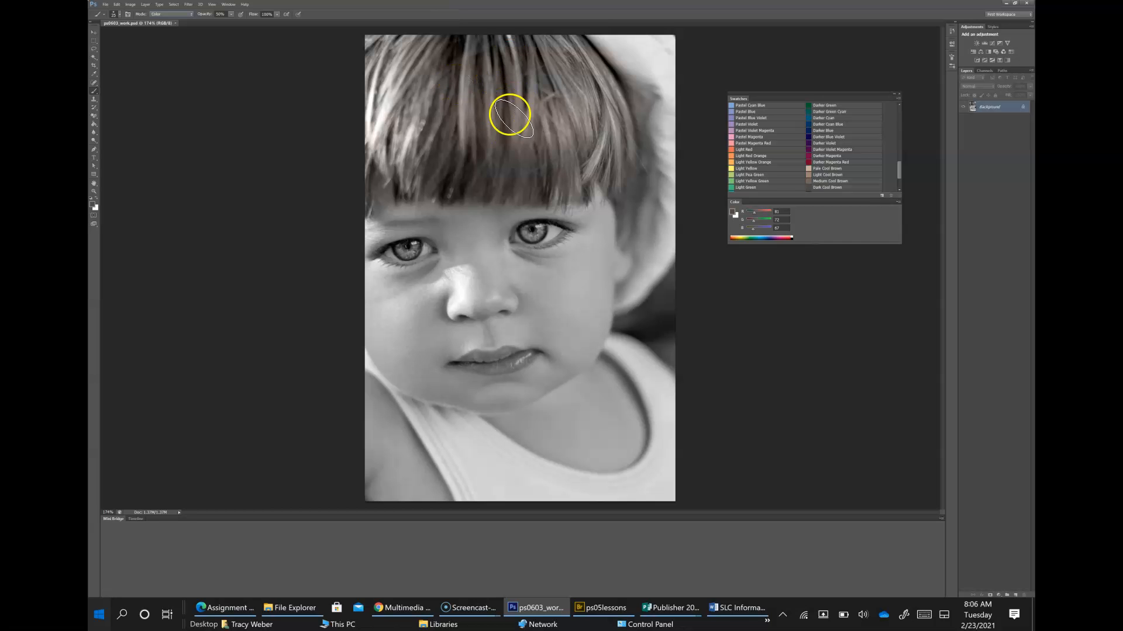
click(117, 5)
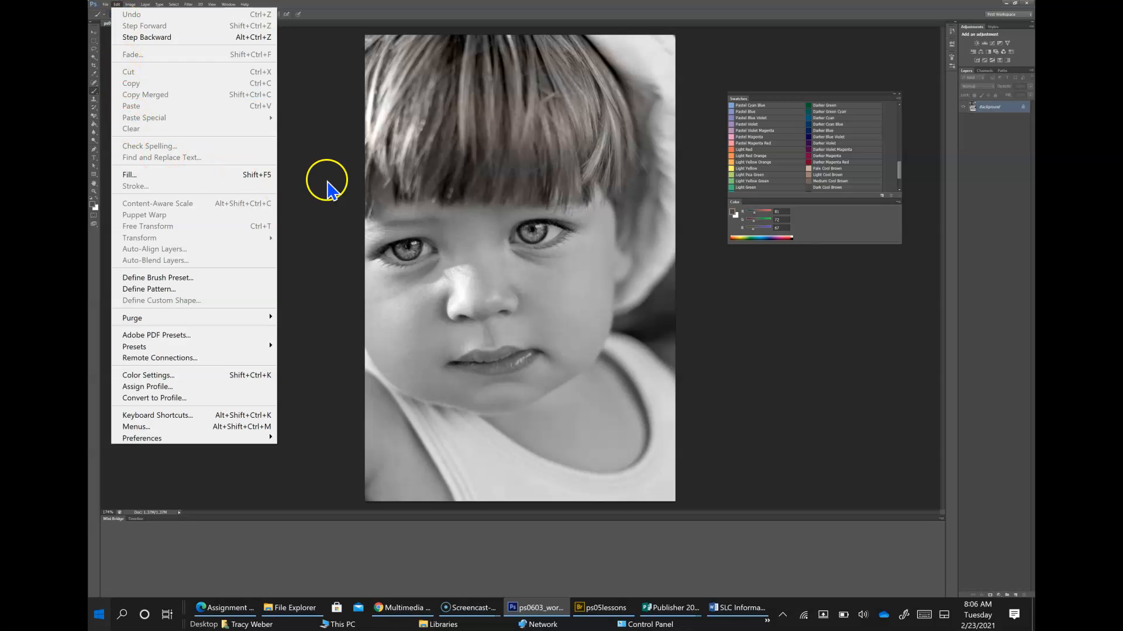
click(440, 142)
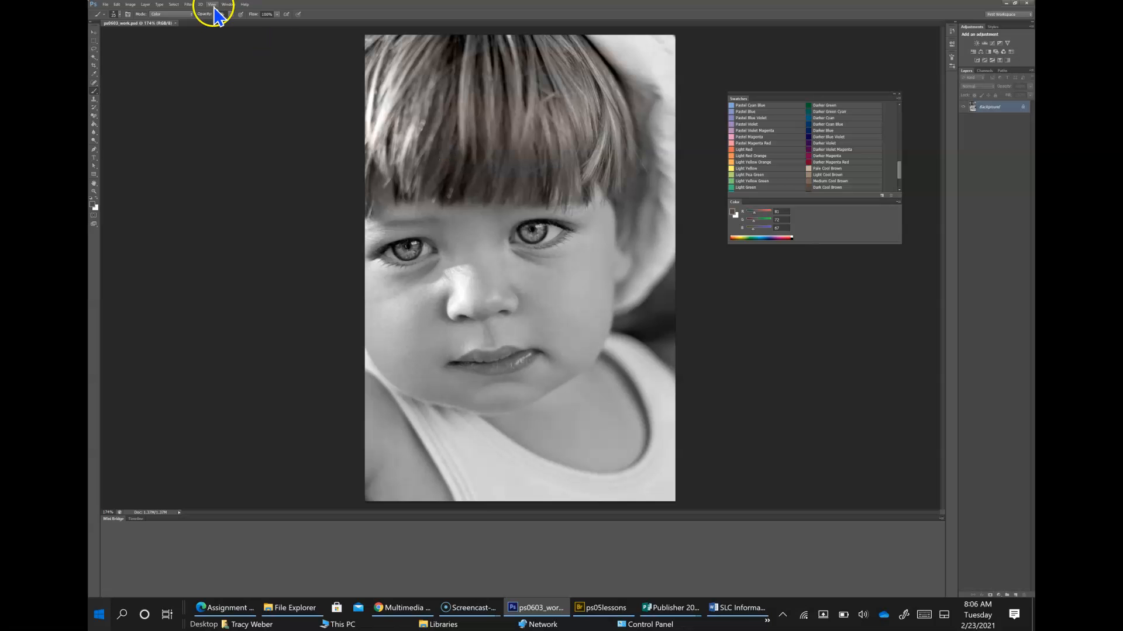
- Switch to Bridge to open the color portrait ps0604.psd in Photoshop, accepting the default handling of its embedded color profile
click(106, 5)
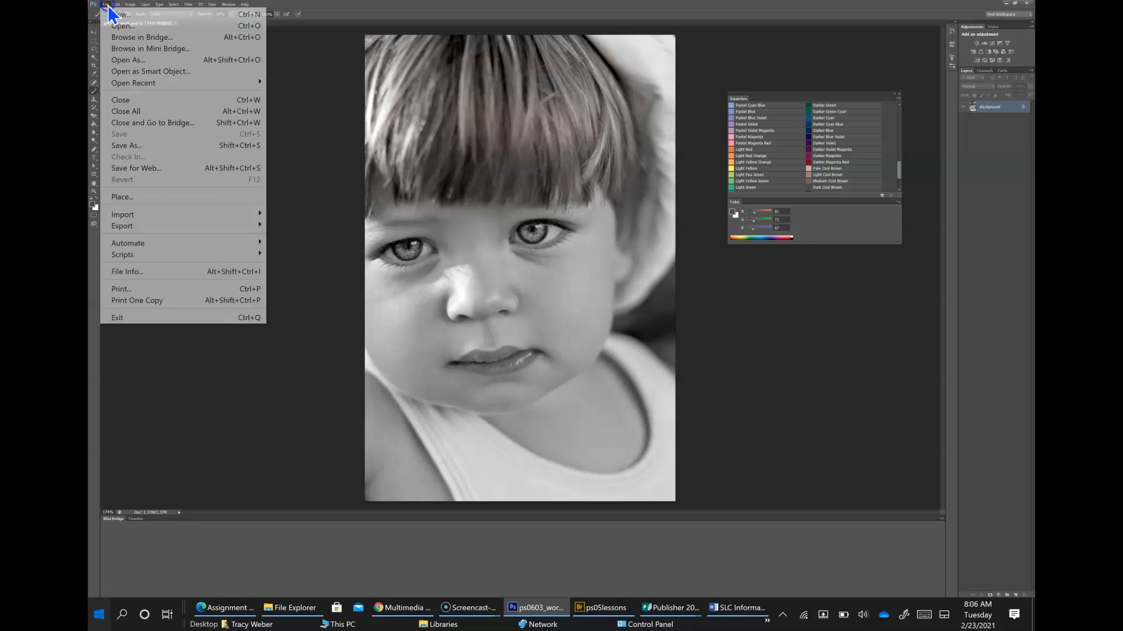
click(120, 34)
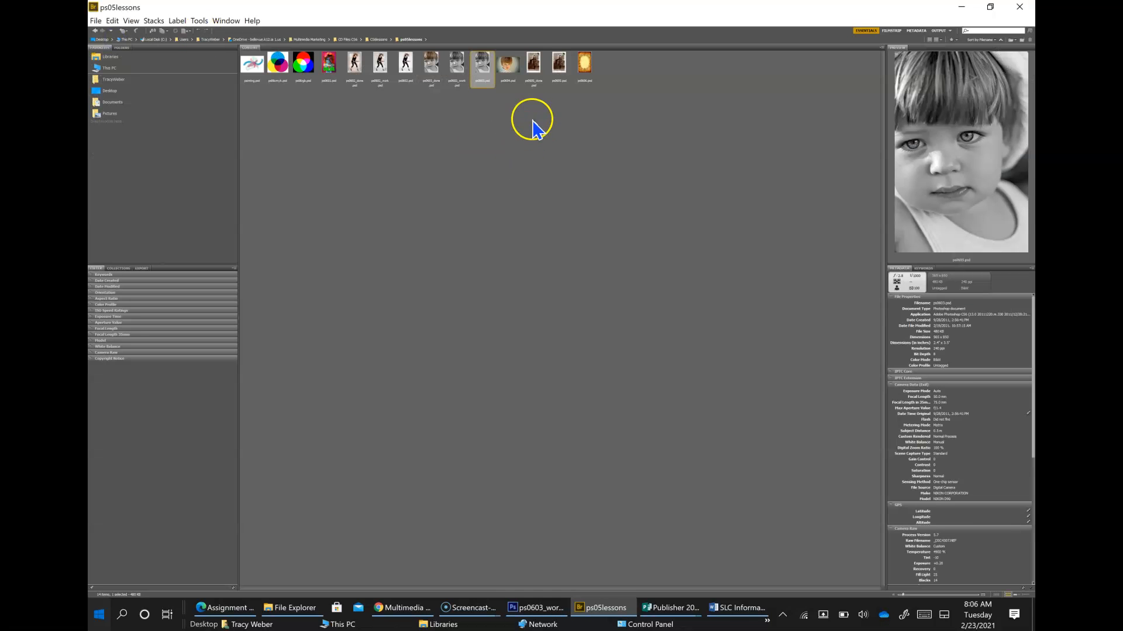
click(508, 67)
double_click(508, 69)
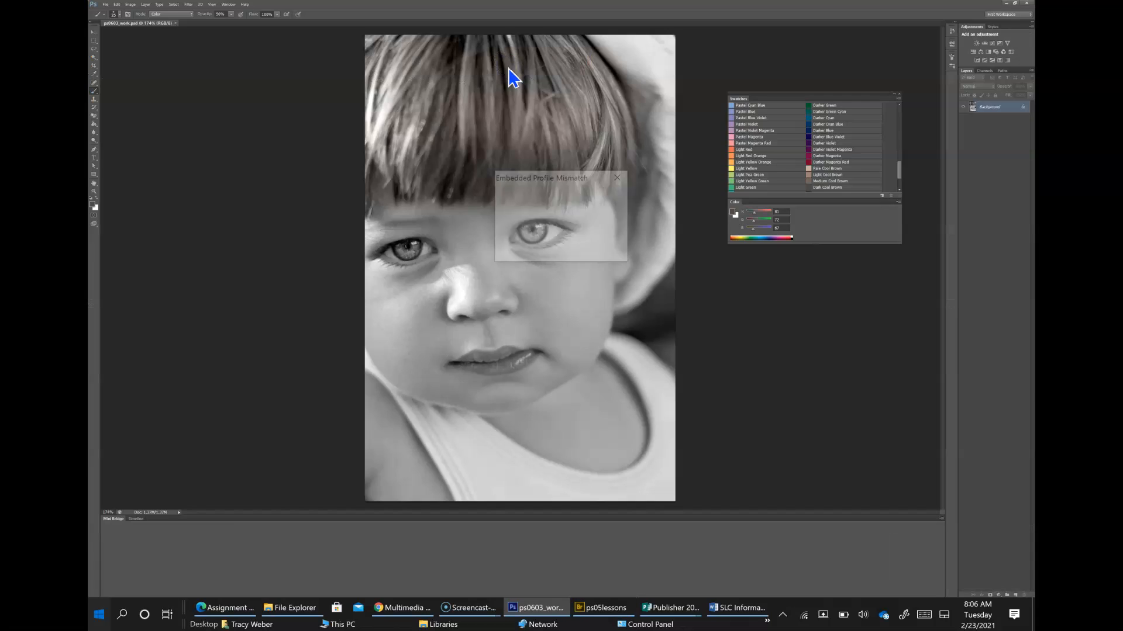
key(Return)
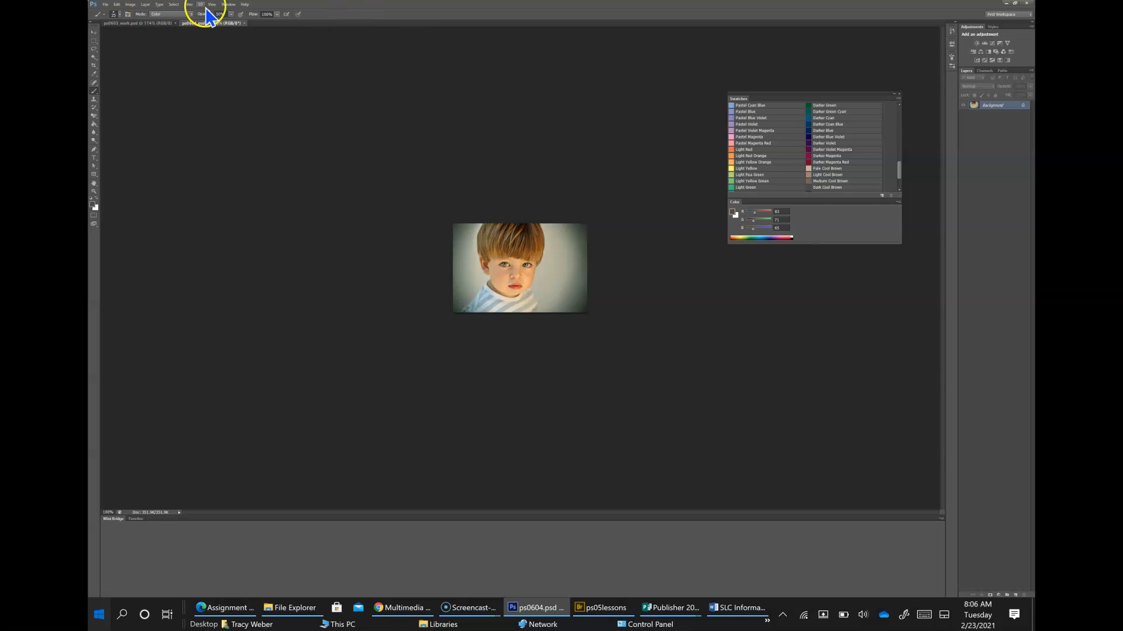
- Arrange the two open portraits in a 2-up Horizontal layout
click(229, 5)
mouse_move(252, 16)
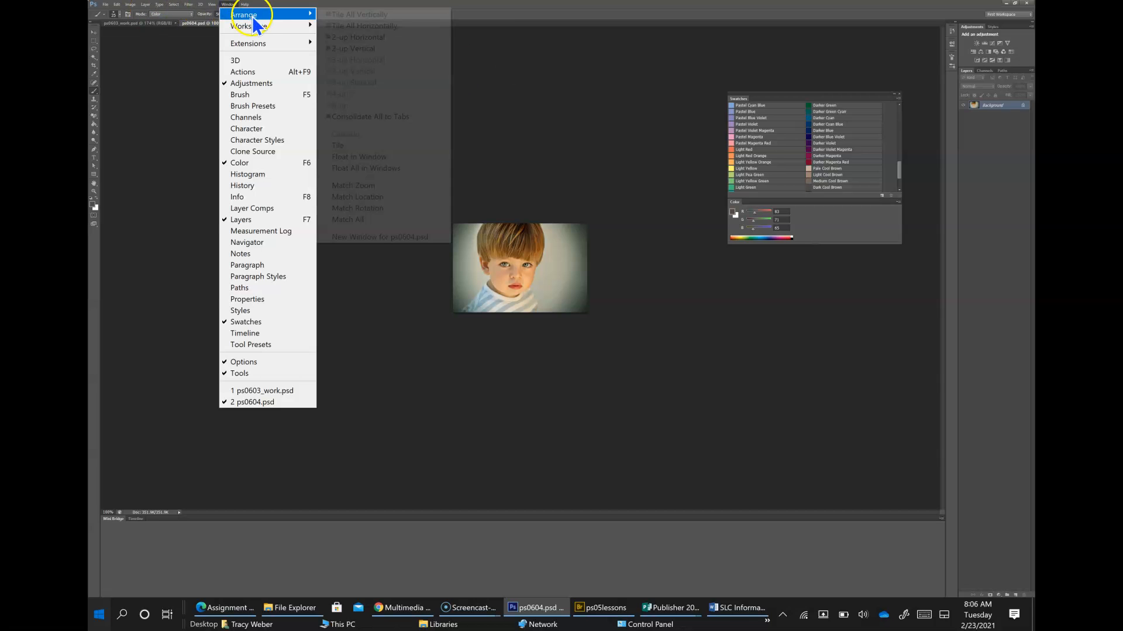
click(346, 37)
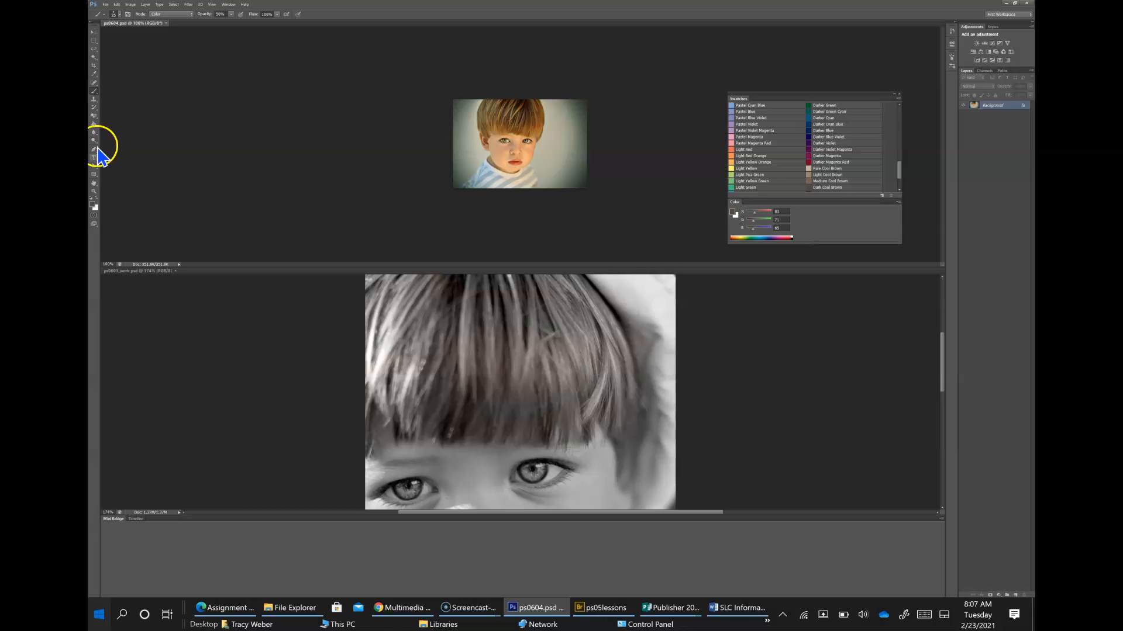
- Sample a skin tone from the boy's face in ps0604.psd with the Eyedropper and reactivate the Brush tool
click(96, 75)
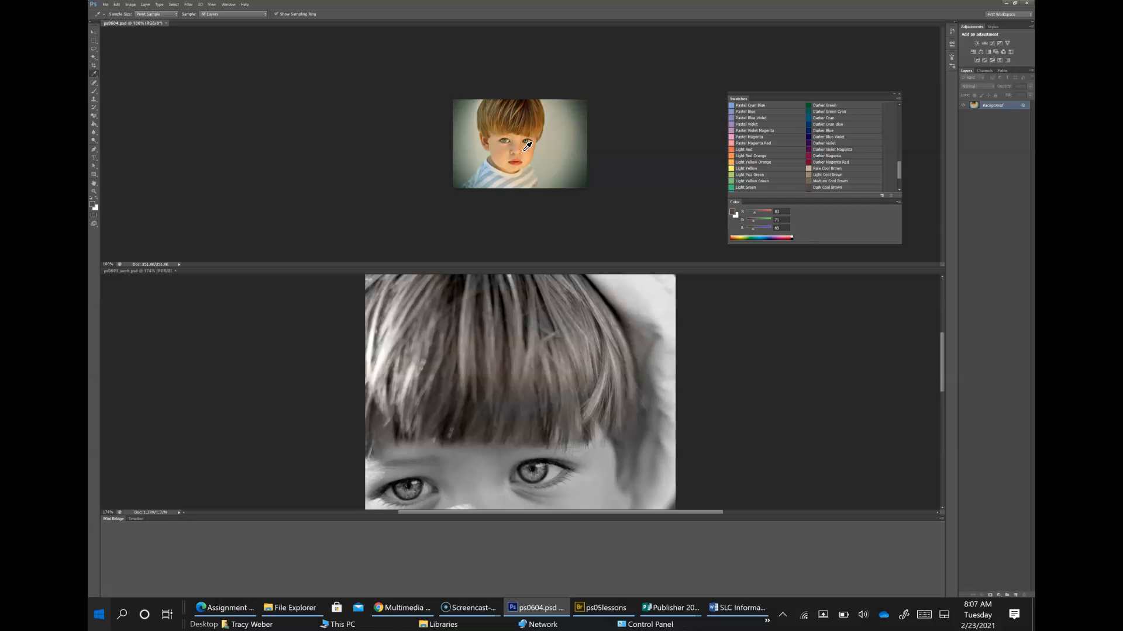
click(505, 144)
click(95, 92)
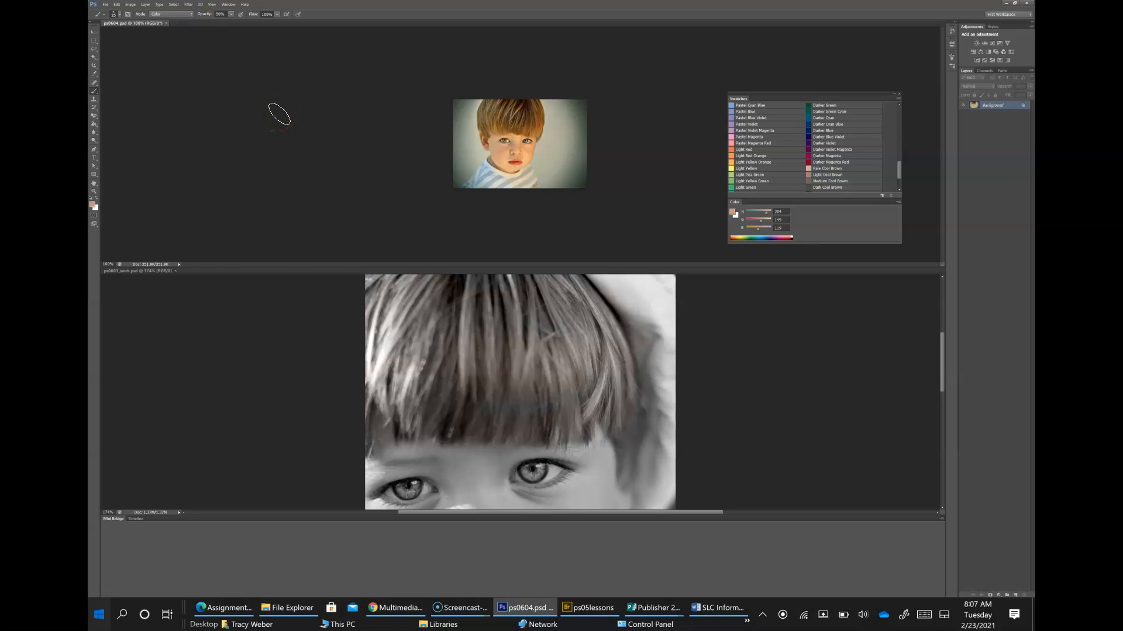
- Set the brush opacity to 15% and enlarge the brush tip until it spans most of the child's face
click(220, 14)
text(15)
key(Return)
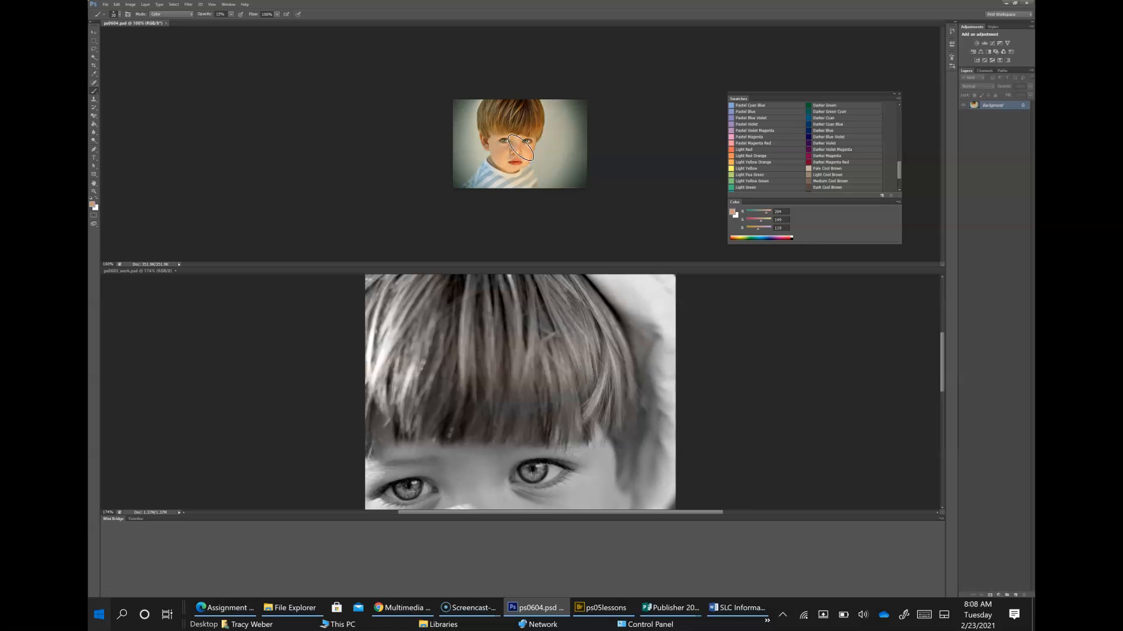
key(bracketright)
key(bracketright)
key(bracketright)
key(bracketright)
key(bracketleft)
key(bracketleft)
key(bracketleft)
key(bracketleft)
key(bracketleft)
key(bracketleft)
key(bracketright)
key(bracketright)
key(bracketright)
key(bracketright)
key(bracketright)
key(bracketright)
key(bracketright)
key(bracketright)
key(bracketright)
key(bracketright)
key(bracketright)
key(bracketright)
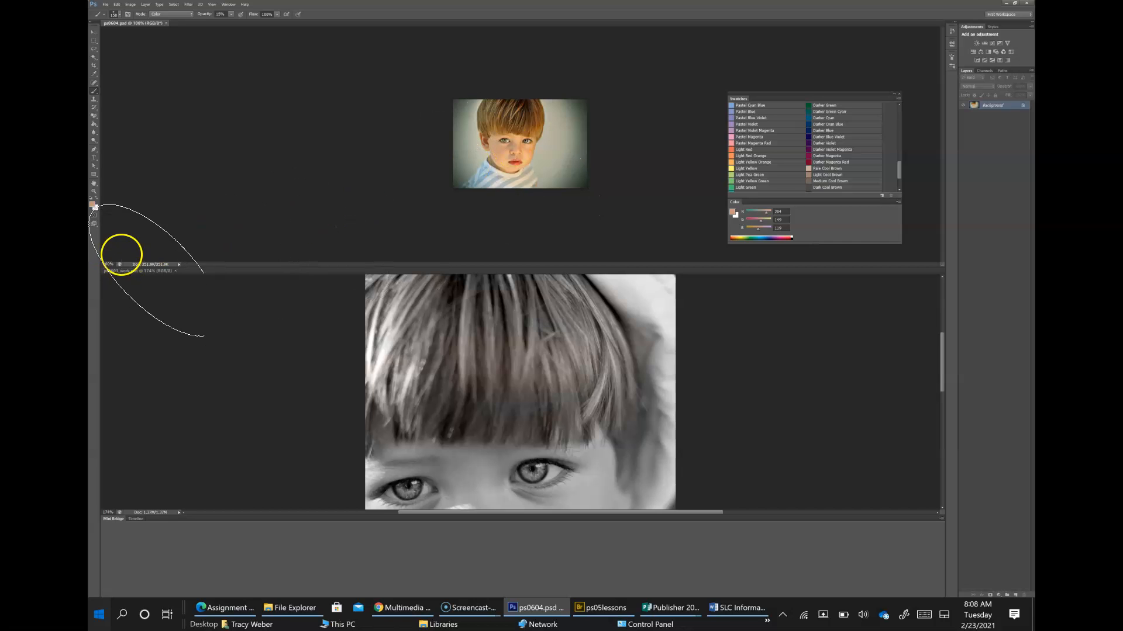
- Paint the sampled skin tone over the child's face and neck in ps0603_work.psd, building it up with repeated strokes
click(124, 273)
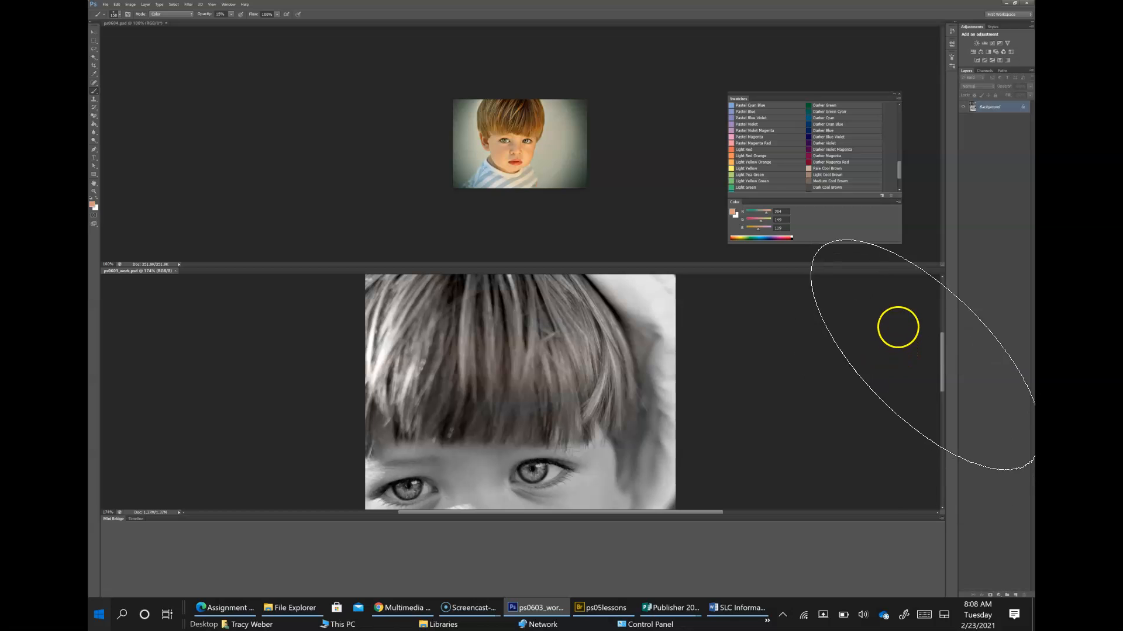
drag(947, 345, 952, 383)
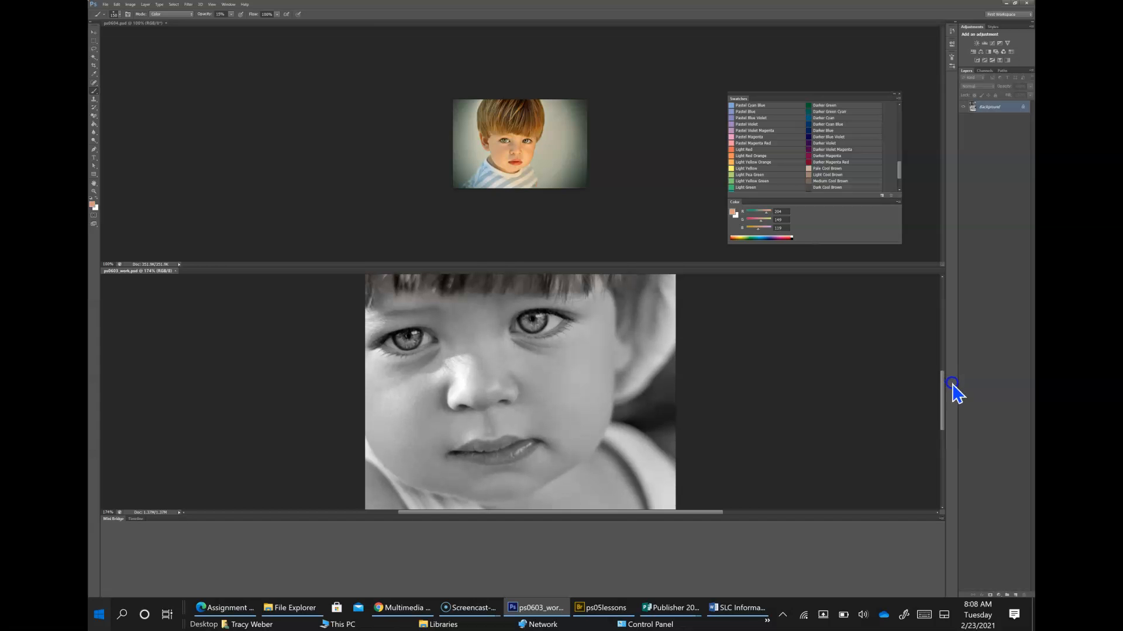
drag(402, 353, 398, 403)
mouse_move(497, 354)
mouse_down()
mouse_move(580, 306)
mouse_move(551, 374)
mouse_move(516, 410)
mouse_move(471, 429)
mouse_move(372, 414)
mouse_move(382, 424)
mouse_move(551, 381)
mouse_move(539, 310)
mouse_move(564, 303)
mouse_move(531, 326)
mouse_move(395, 322)
mouse_move(382, 328)
mouse_move(390, 355)
mouse_move(442, 392)
mouse_move(517, 339)
mouse_up()
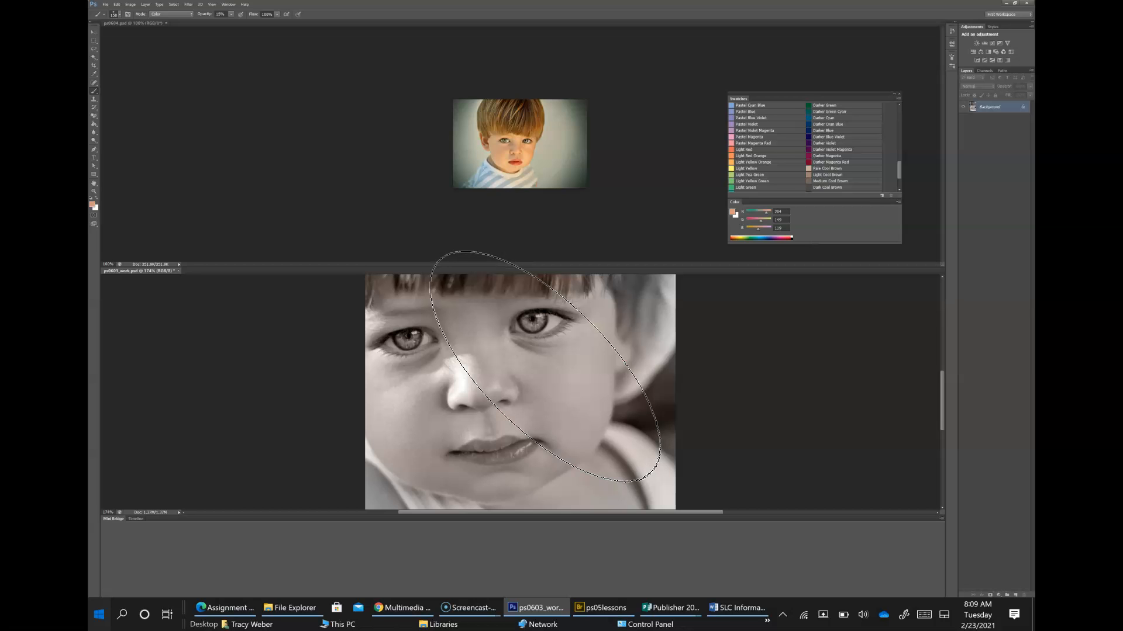
mouse_move(514, 339)
mouse_down()
mouse_move(563, 345)
mouse_move(536, 355)
mouse_move(560, 311)
mouse_move(479, 385)
mouse_move(373, 416)
mouse_move(402, 330)
mouse_move(476, 309)
mouse_move(579, 315)
mouse_move(586, 294)
mouse_move(561, 382)
mouse_move(513, 421)
mouse_move(456, 415)
mouse_move(432, 394)
mouse_up()
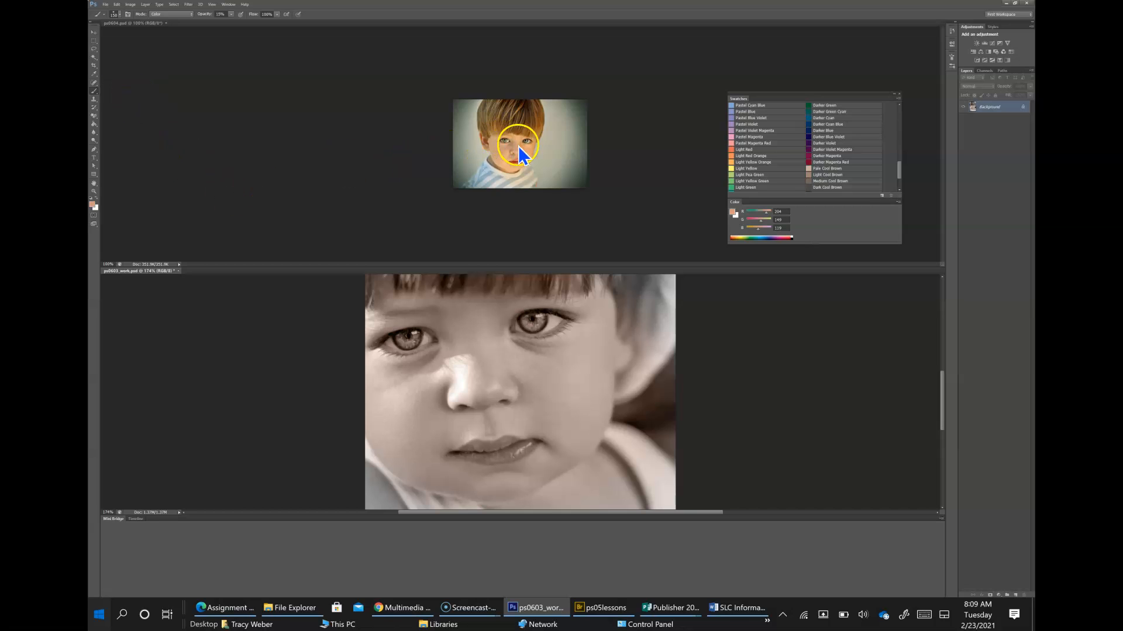
- Sample the blue of the boy's shirt in ps0604.psd and color both of the child's eyes at 50% opacity, reducing the brush size
alt+click(493, 171)
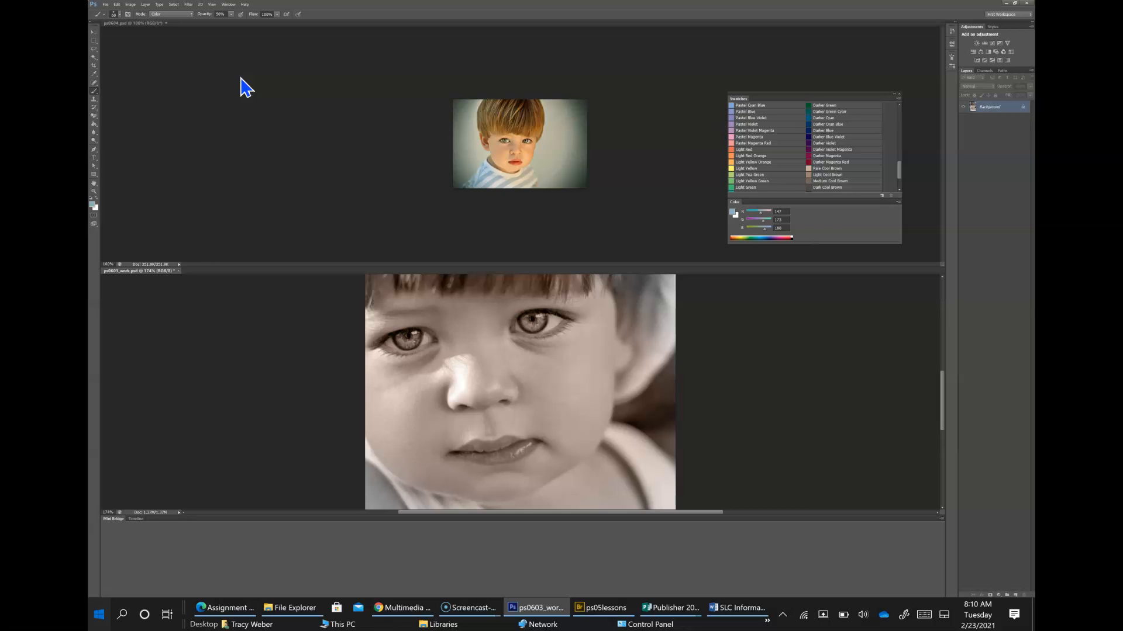
drag(399, 330, 405, 337)
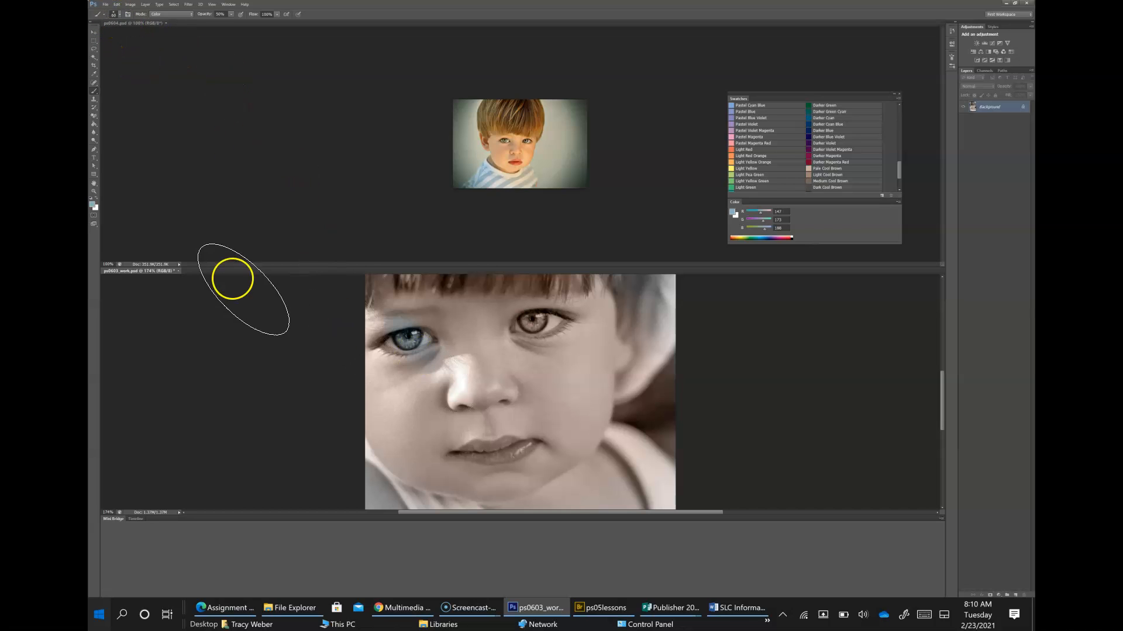
click(117, 16)
drag(115, 34, 104, 34)
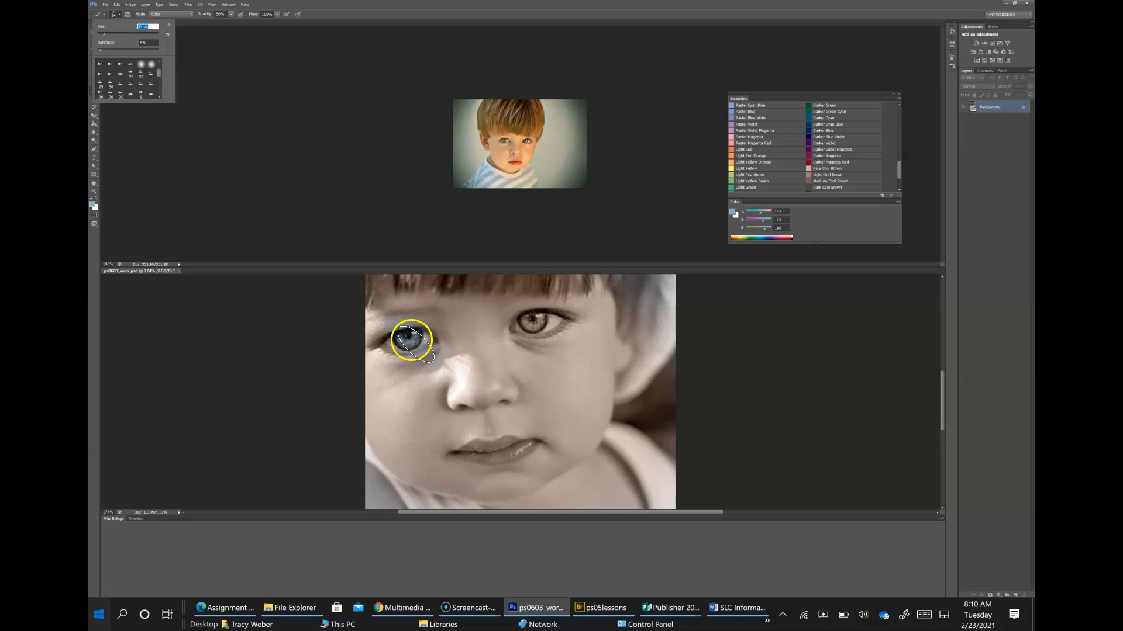
drag(411, 335, 407, 344)
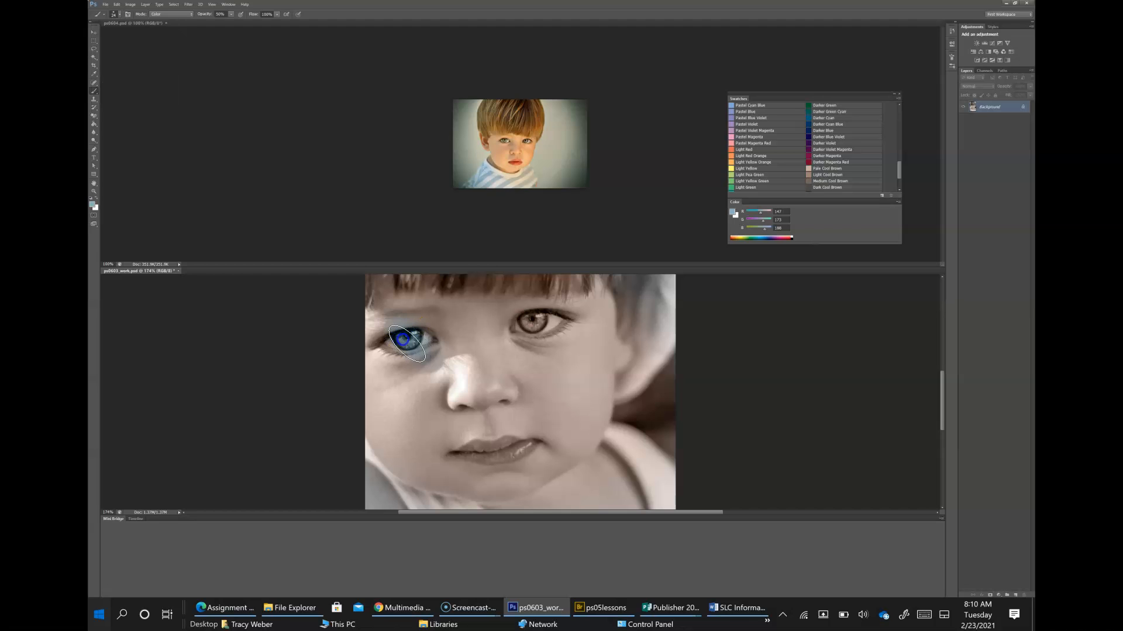
mouse_move(532, 327)
mouse_down()
mouse_move(546, 322)
mouse_move(533, 324)
mouse_up()
click(534, 325)
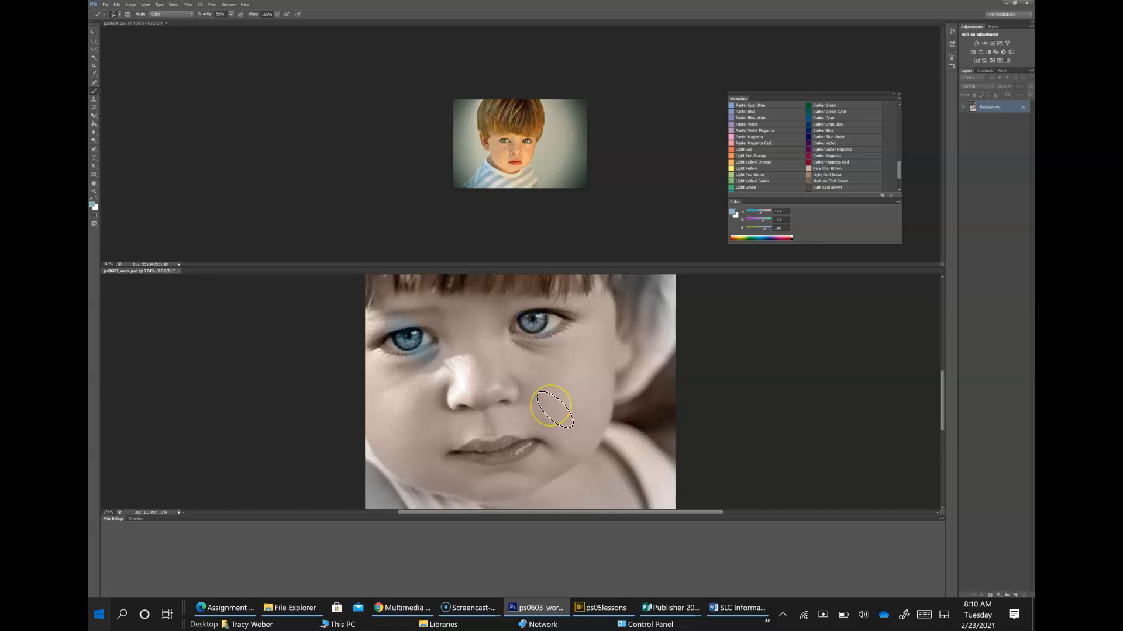